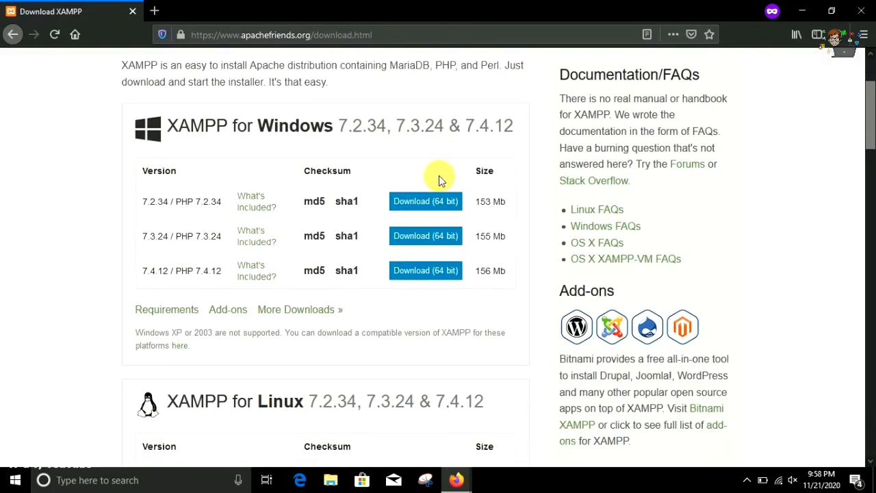
Download the 64-bit XAMPP for Windows 7.4.12 installer and save the file
{"action": "scroll", "coordinate": [439, 179], "scroll_direction": "down", "scroll_amount": 5}
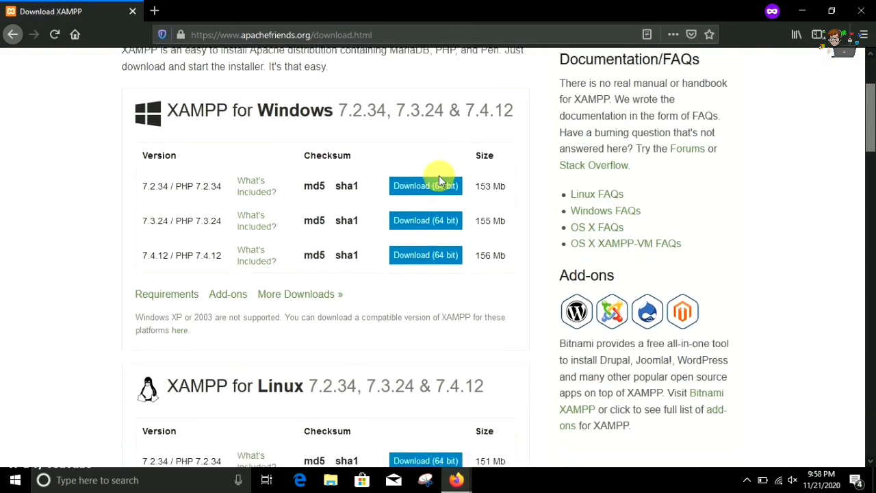
{"action": "scroll", "coordinate": [439, 179], "scroll_direction": "down", "scroll_amount": 7}
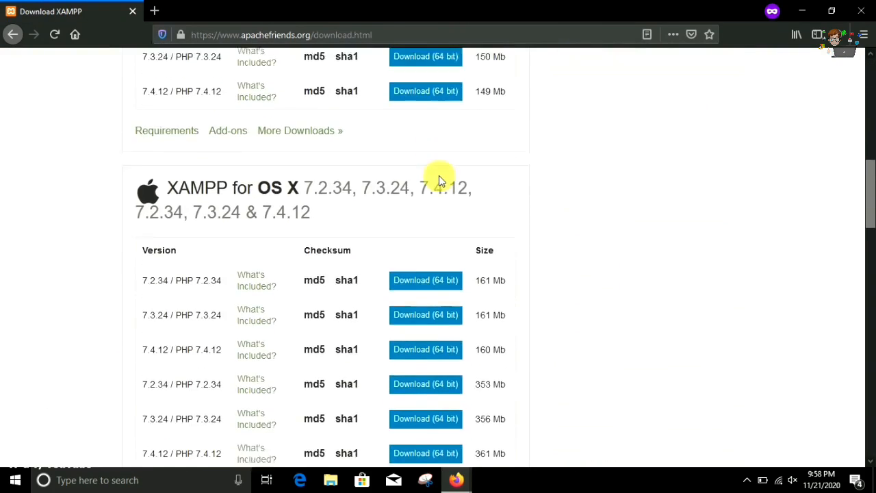
{"action": "scroll", "coordinate": [439, 175], "scroll_direction": "down", "scroll_amount": 3}
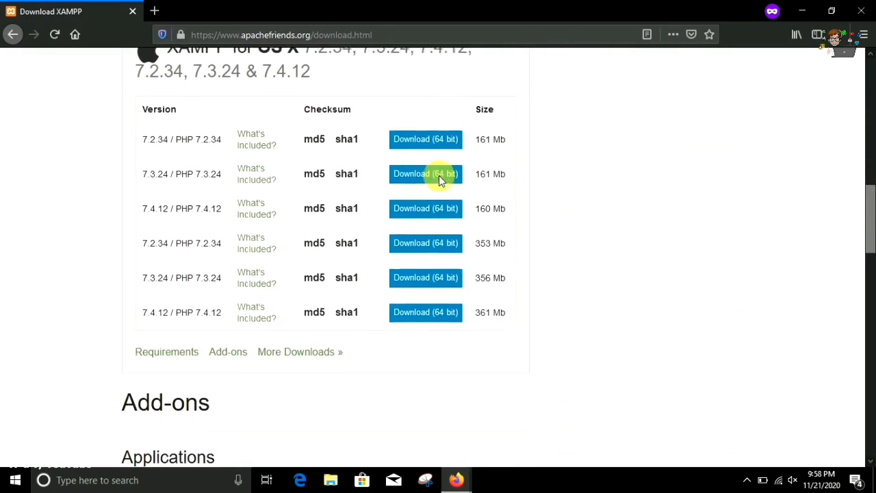
{"action": "scroll", "coordinate": [439, 176], "scroll_direction": "up", "scroll_amount": 12}
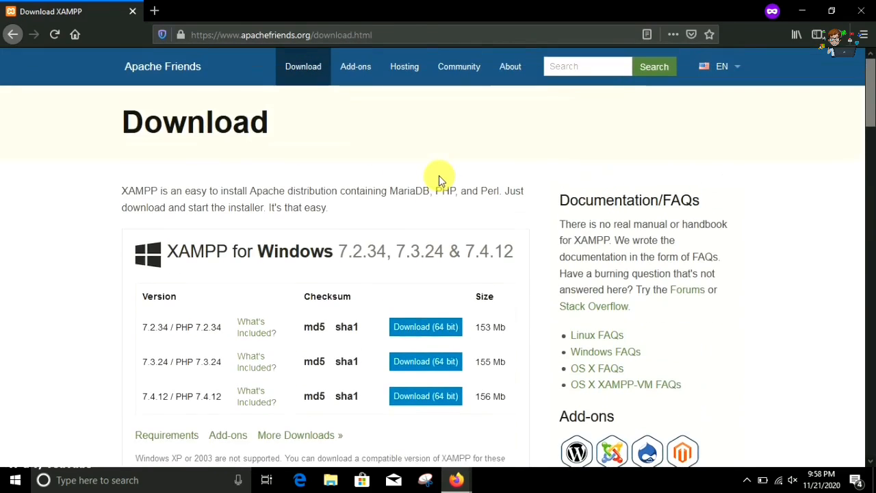
{"action": "scroll", "coordinate": [438, 180], "scroll_direction": "down", "scroll_amount": 1}
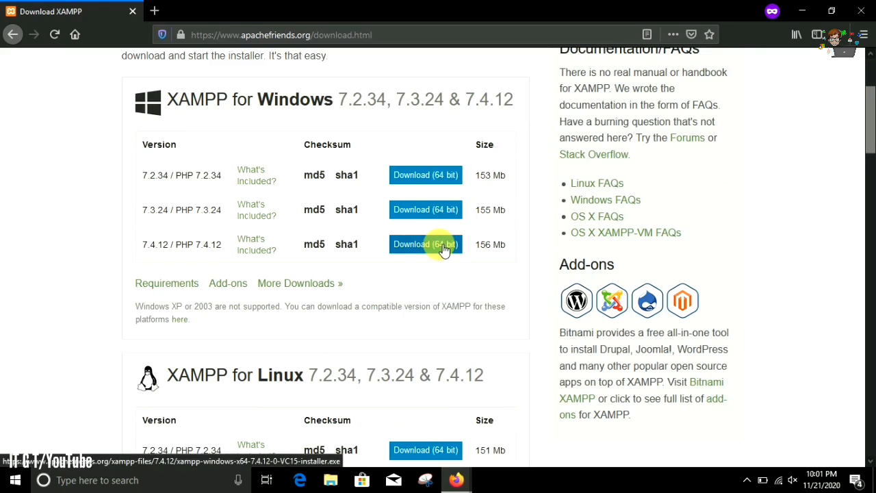
{"action": "left_click", "coordinate": [442, 247]}
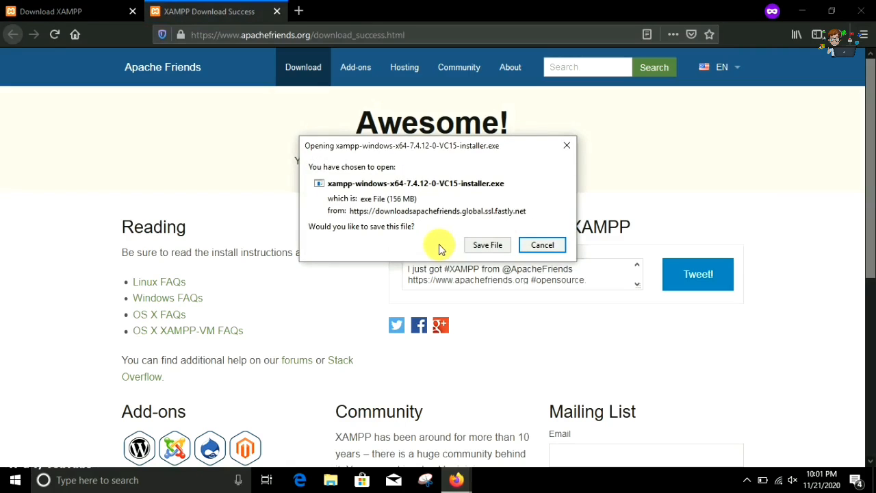
{"action": "left_click", "coordinate": [486, 245]}
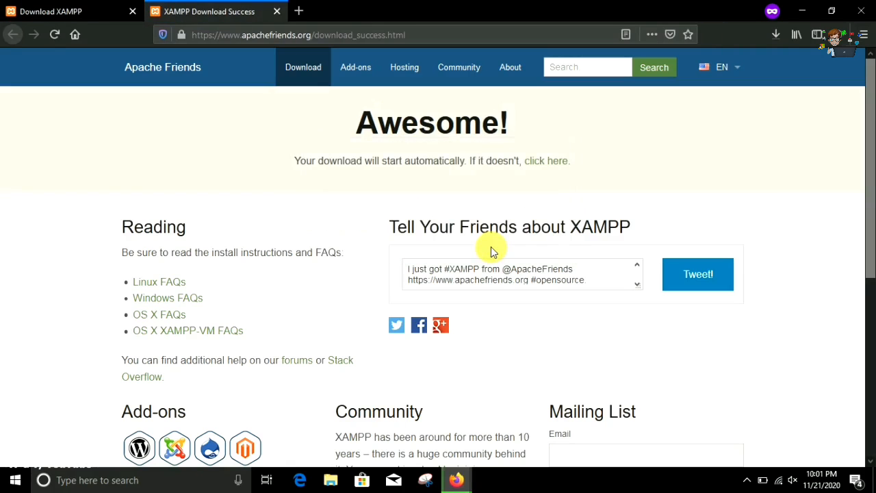
Run the downloaded XAMPP installer from the Downloads folder and accept the default selection of all components
{"action": "left_click", "coordinate": [776, 34]}
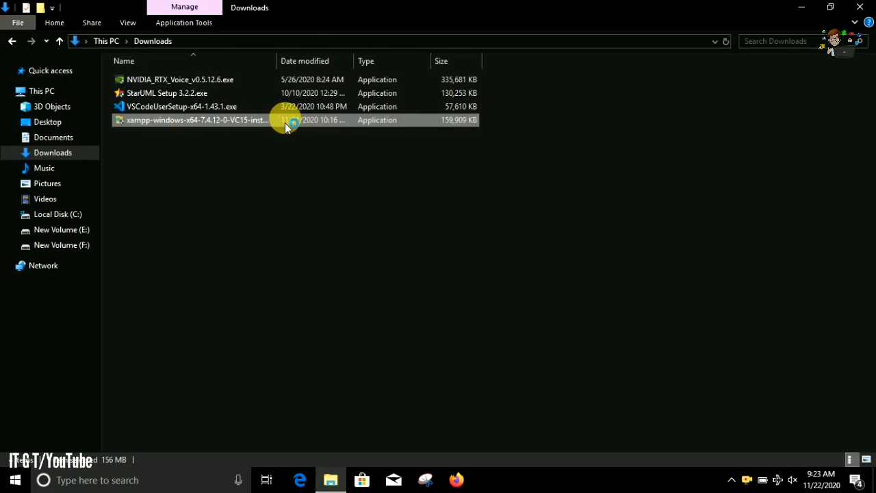
{"action": "double_click", "coordinate": [285, 121]}
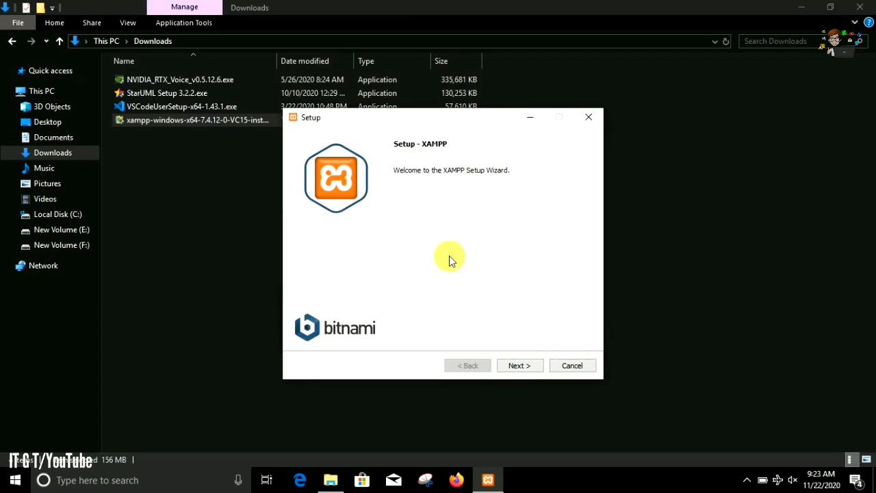
{"action": "left_click", "coordinate": [530, 366]}
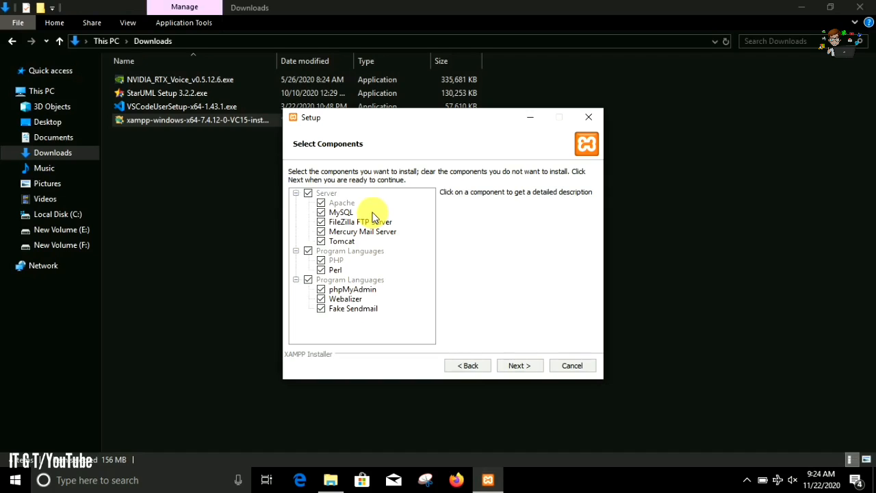
{"action": "left_click", "coordinate": [519, 366]}
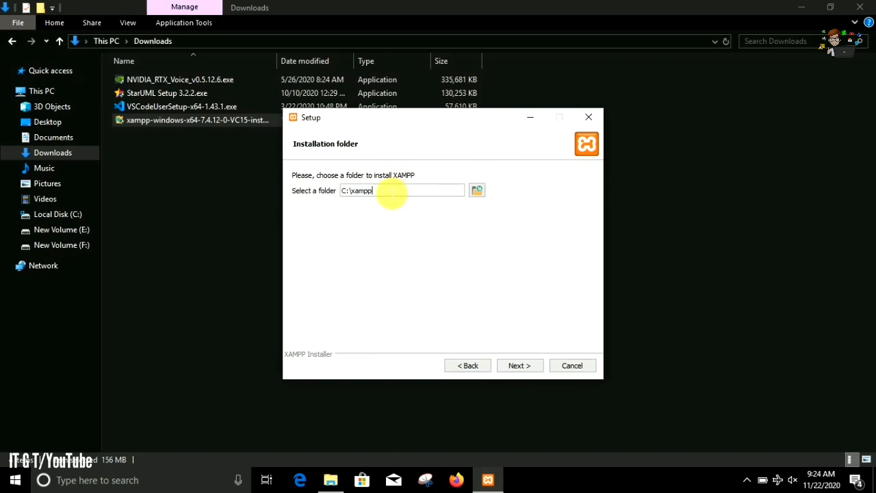
Check the installation folder choice, dismiss the folder browser, and keep C:\xampp as the install location
{"action": "left_click_drag", "start_coordinate": [390, 195], "coordinate": [334, 203]}
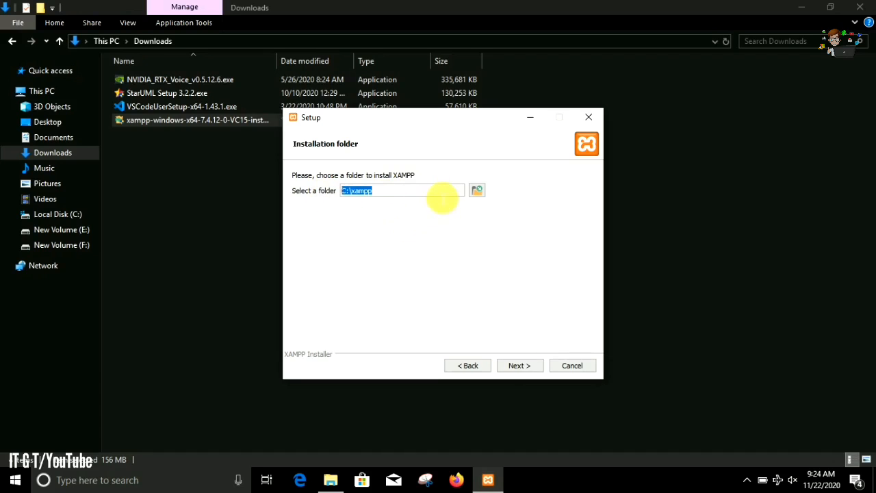
{"action": "left_click", "coordinate": [477, 190]}
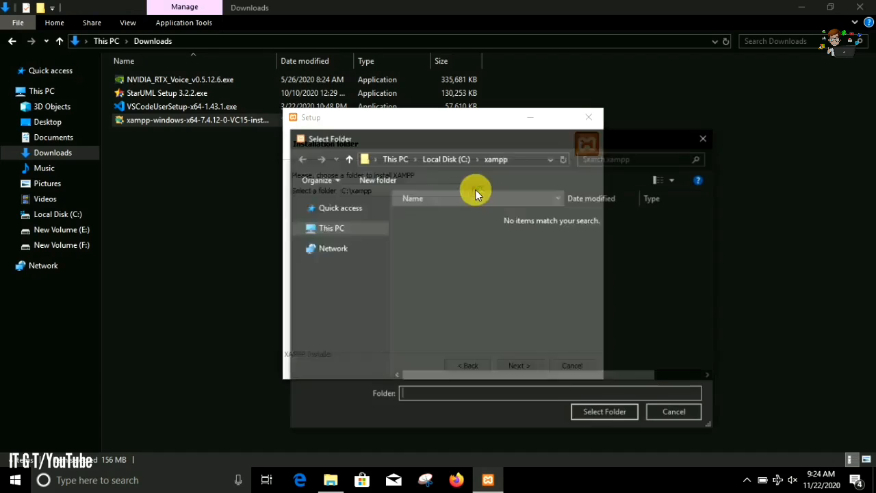
{"action": "left_click", "coordinate": [703, 141]}
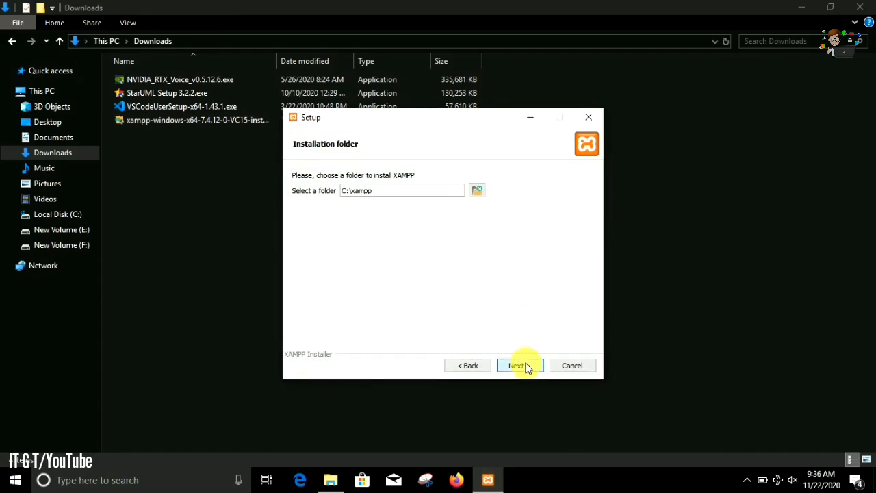
{"action": "left_click", "coordinate": [524, 365]}
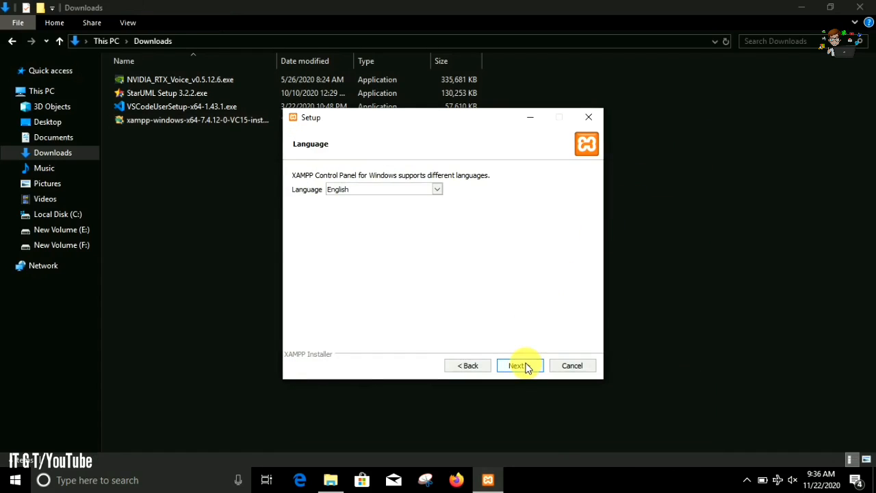
Install XAMPP with English as the language and finish the setup with the Control Panel set to start
{"action": "left_click", "coordinate": [521, 366]}
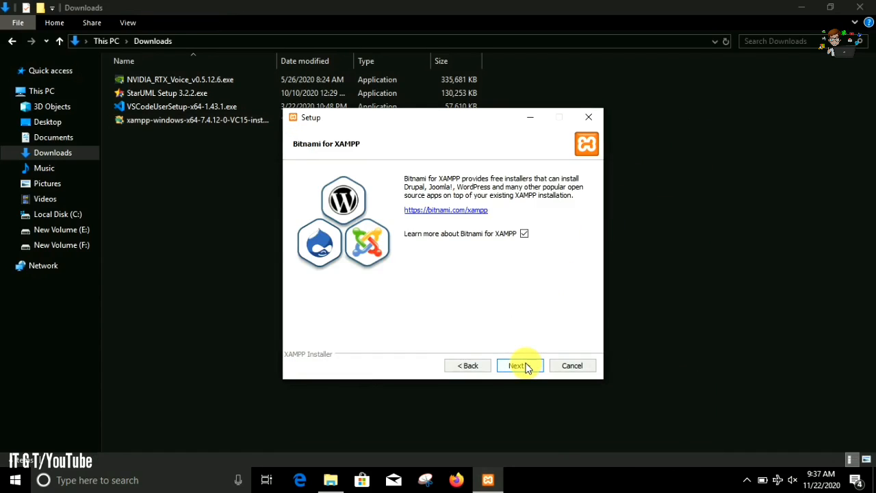
{"action": "left_click", "coordinate": [520, 366]}
{"action": "left_click", "coordinate": [518, 365]}
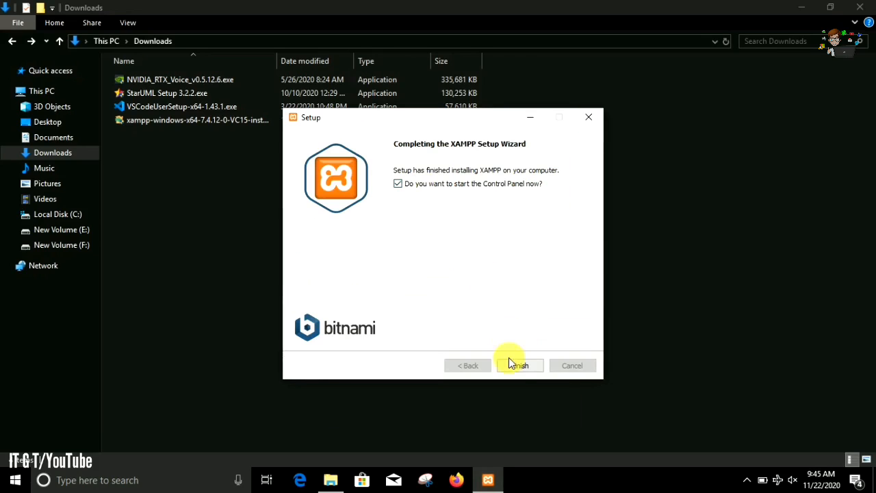
{"action": "left_click", "coordinate": [519, 368]}
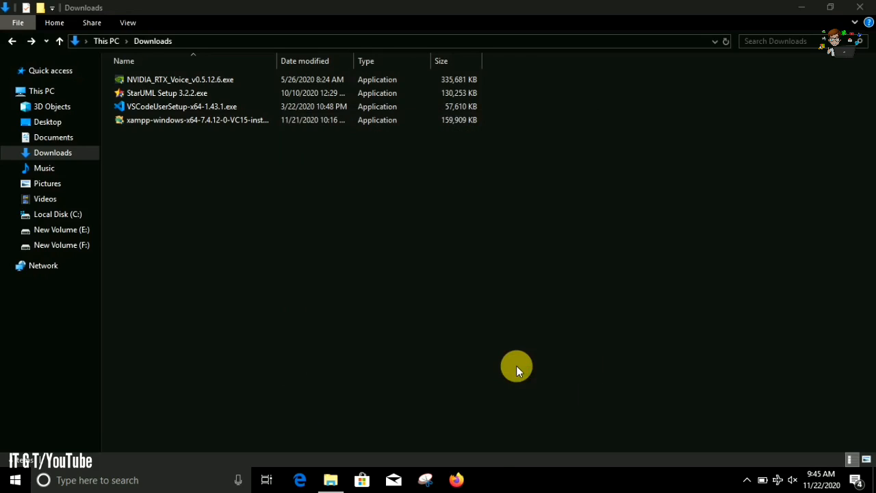
Bring the XAMPP Control Panel to the middle of the screen and start the Apache and MySQL modules
{"action": "left_click_drag", "start_coordinate": [265, 8], "coordinate": [461, 100]}
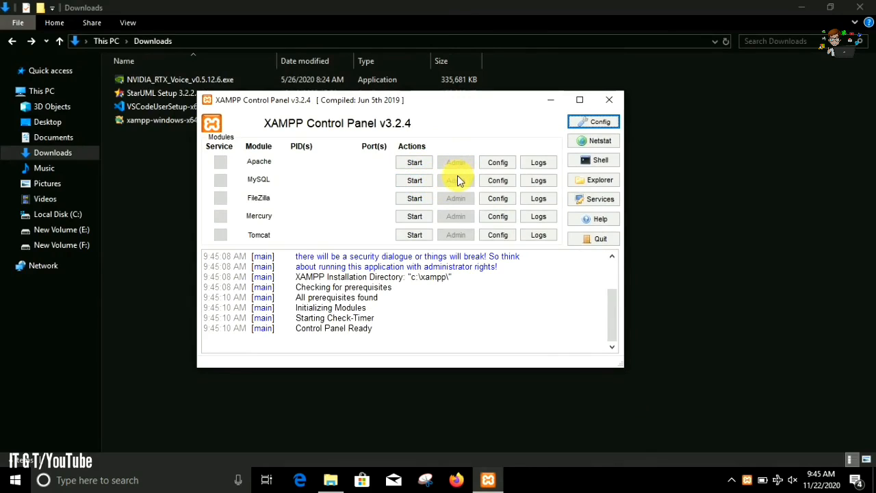
{"action": "left_click", "coordinate": [421, 170]}
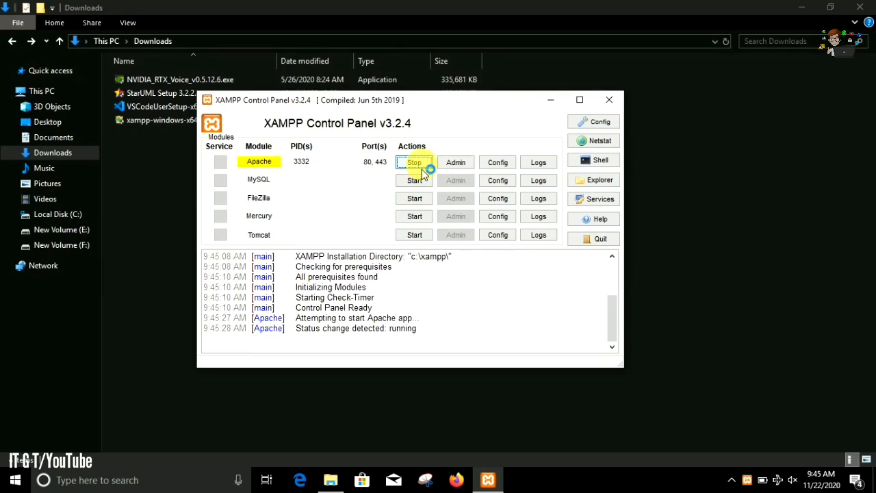
{"action": "left_click", "coordinate": [416, 181]}
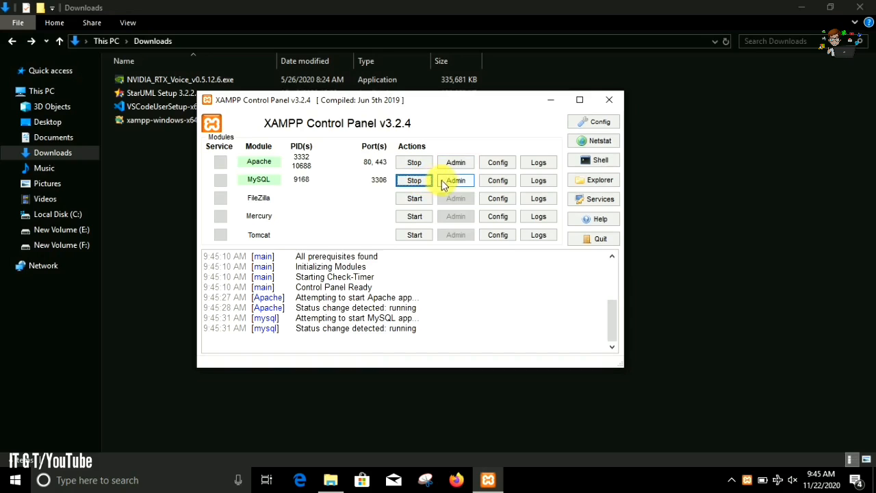
View Apache's localhost dashboard and its PHPInfo page, closing both pages when done
{"action": "left_click", "coordinate": [461, 166]}
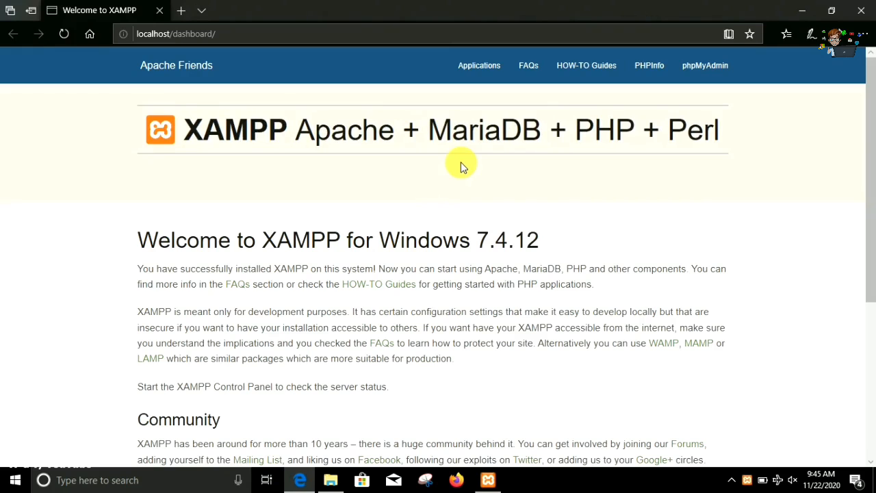
{"action": "left_click", "coordinate": [651, 66]}
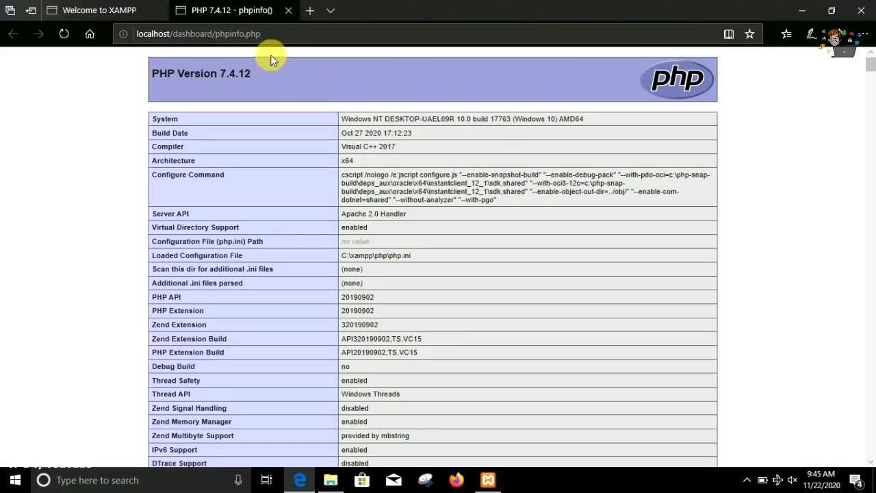
{"action": "left_click", "coordinate": [289, 10]}
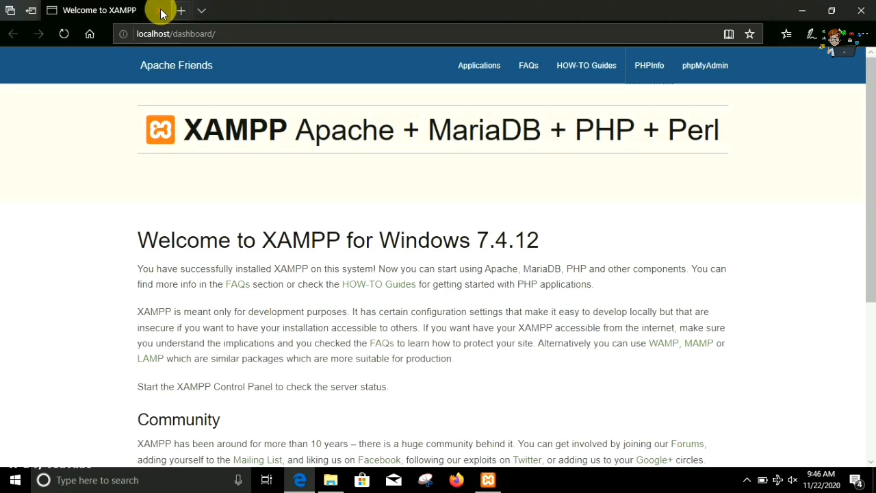
{"action": "left_click", "coordinate": [163, 10]}
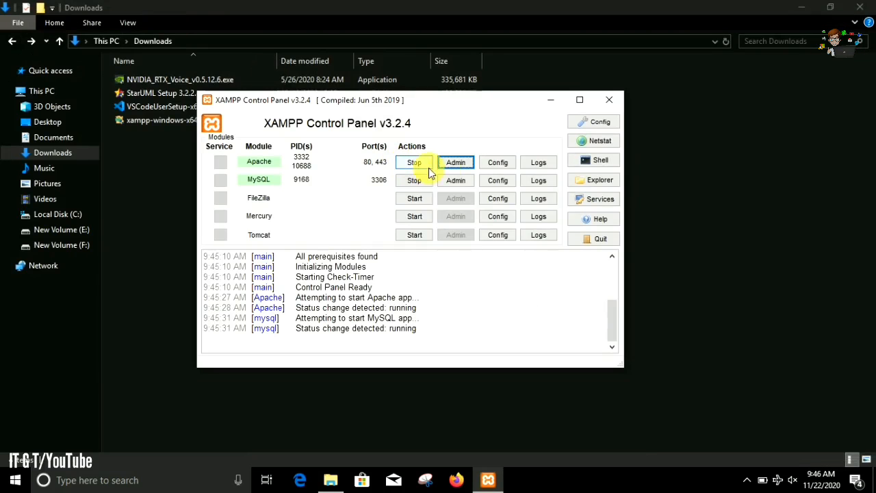
Open phpMyAdmin from the MySQL module and look at its Databases and SQL pages
{"action": "left_click", "coordinate": [456, 180]}
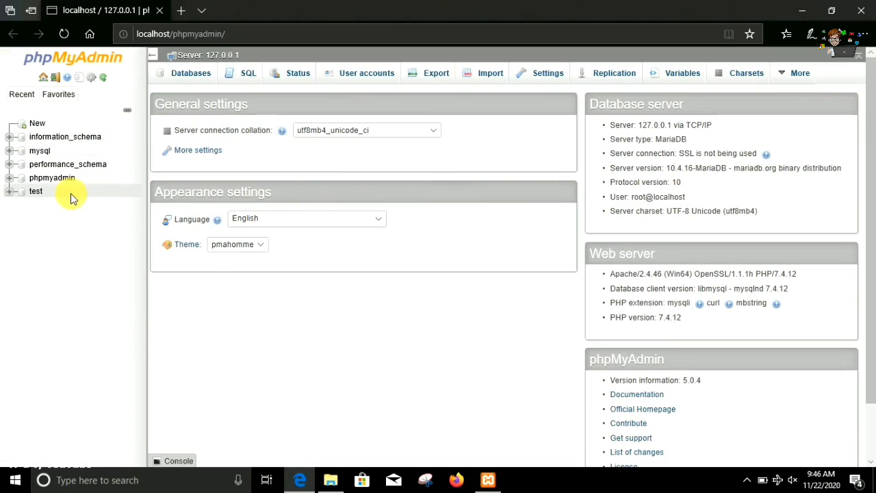
{"action": "left_click", "coordinate": [199, 73]}
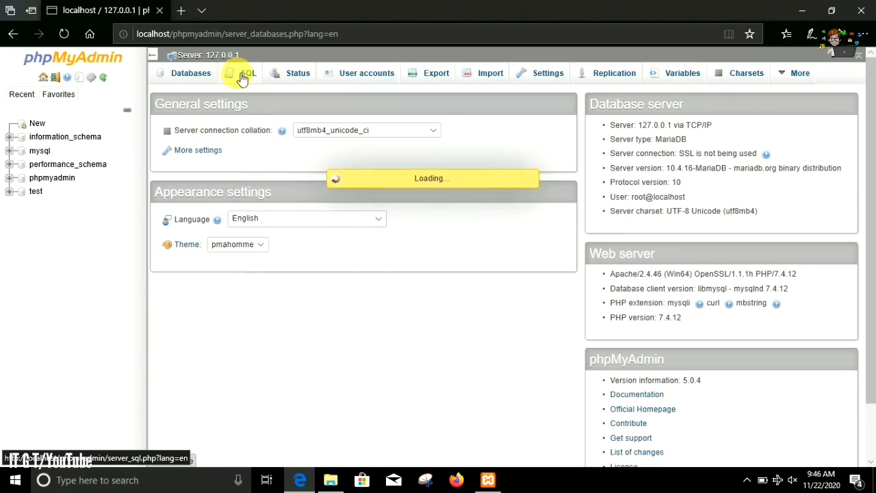
{"action": "left_click", "coordinate": [246, 77]}
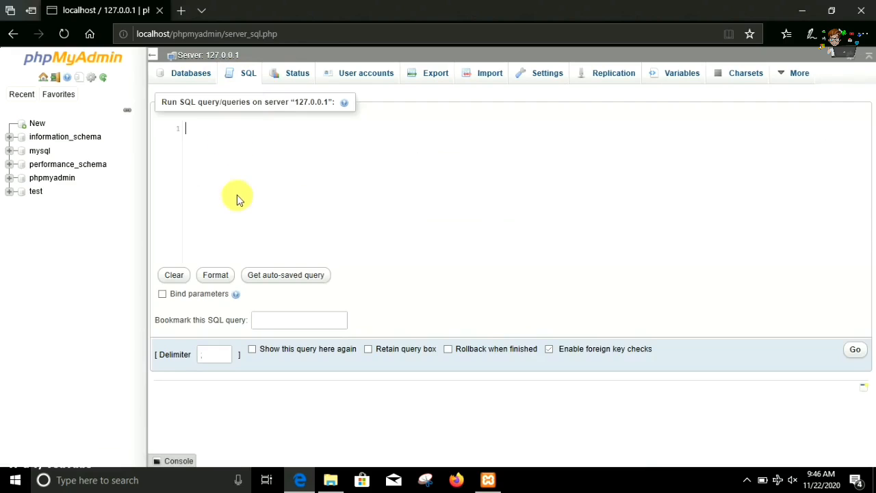
Create a new database named "IT G T" with the utf8mb4_general_ci collation
{"action": "left_click", "coordinate": [37, 124]}
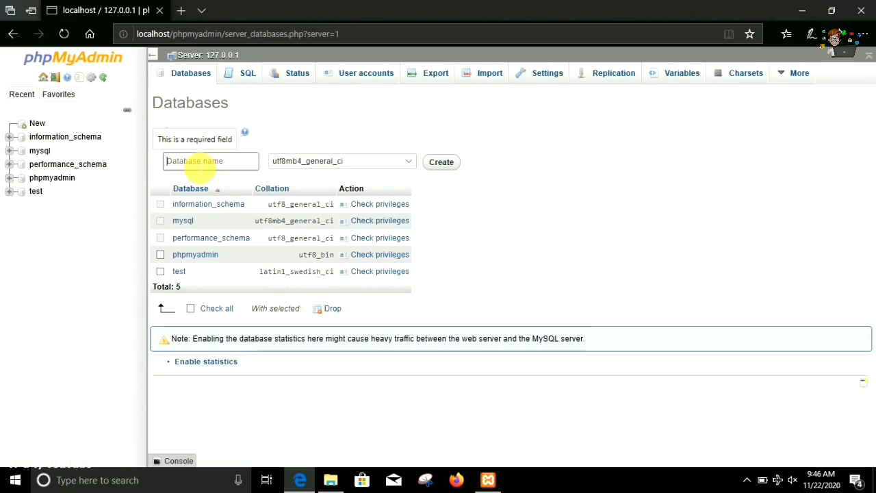
{"action": "type", "text": "IT"}
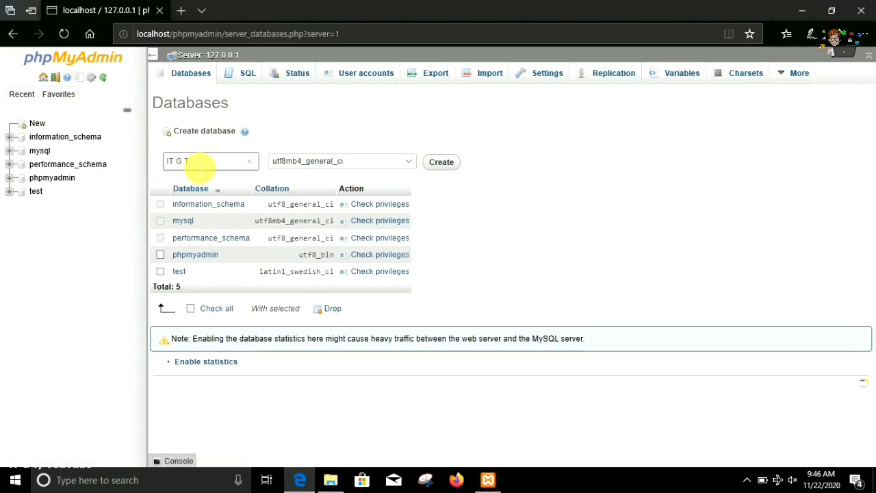
{"action": "type", "text": " G T"}
{"action": "left_click", "coordinate": [442, 162]}
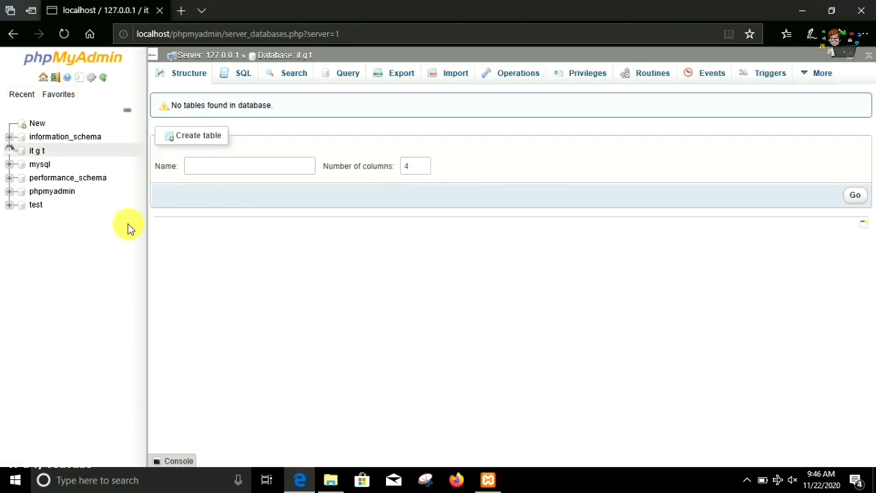
Start a new table named "test" with 4 columns in the it g t database
{"action": "left_click", "coordinate": [41, 155]}
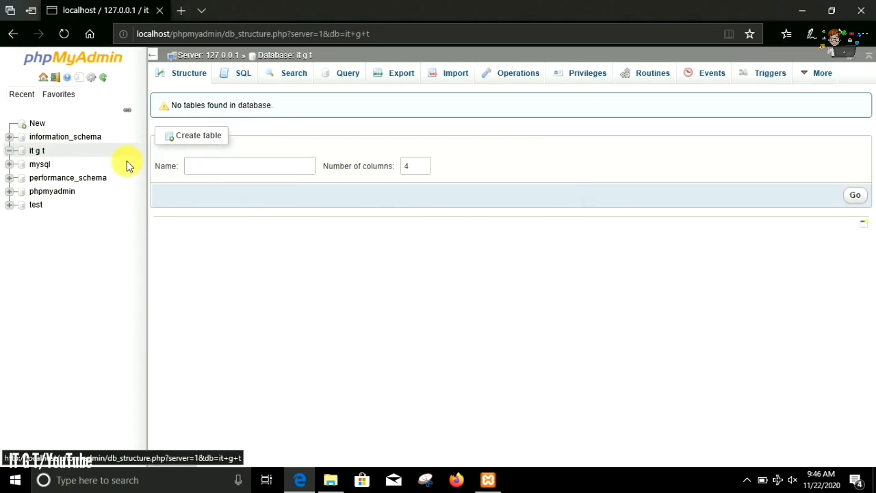
{"action": "left_click", "coordinate": [206, 174]}
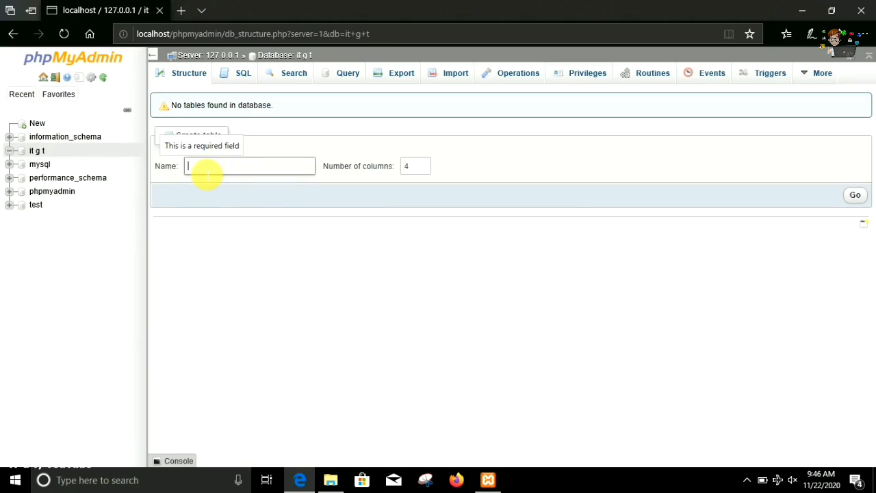
{"action": "type", "text": "test"}
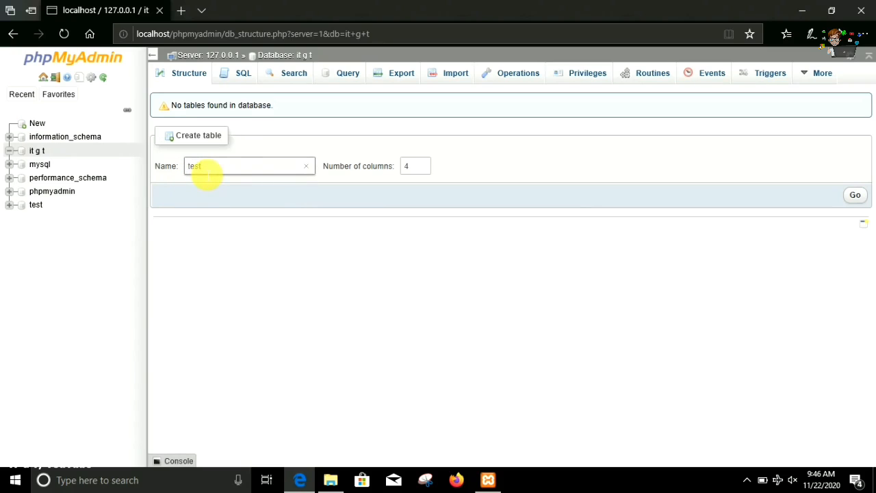
{"action": "left_click", "coordinate": [856, 196]}
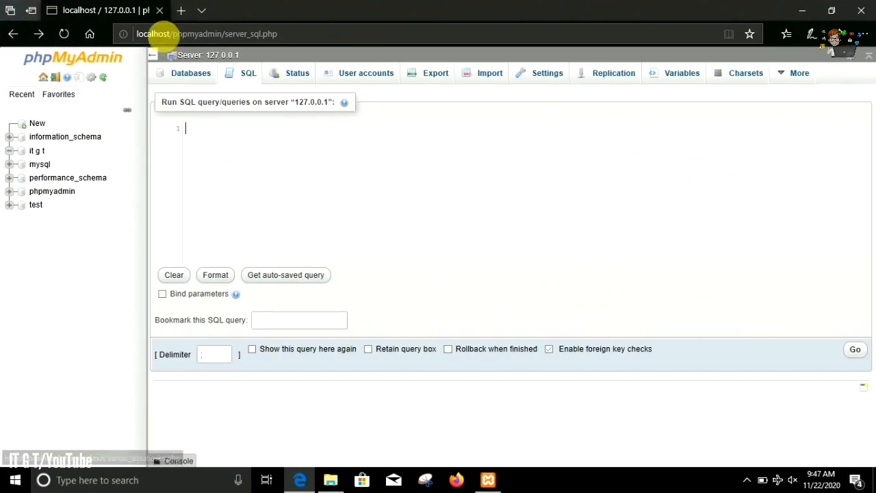
Close the phpMyAdmin page, open Apache's httpd.conf from the XAMPP Control Panel and locate its Listen port setting
{"action": "left_click", "coordinate": [162, 9]}
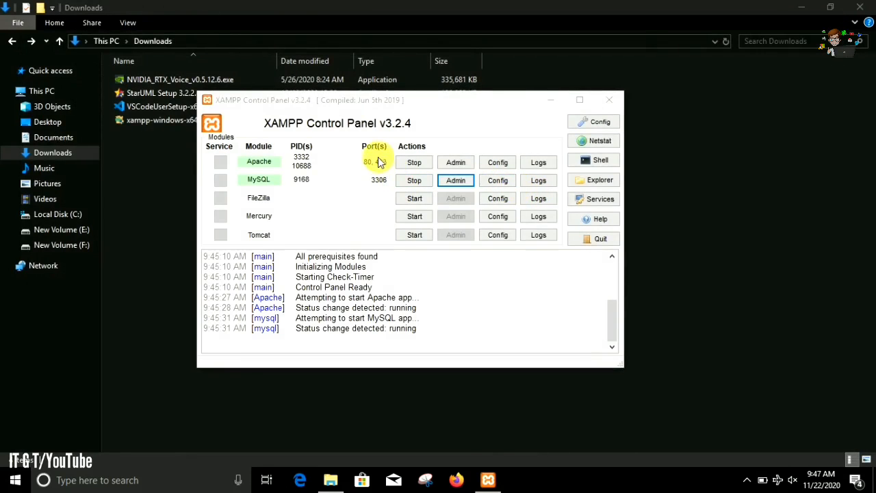
{"action": "left_click", "coordinate": [498, 164]}
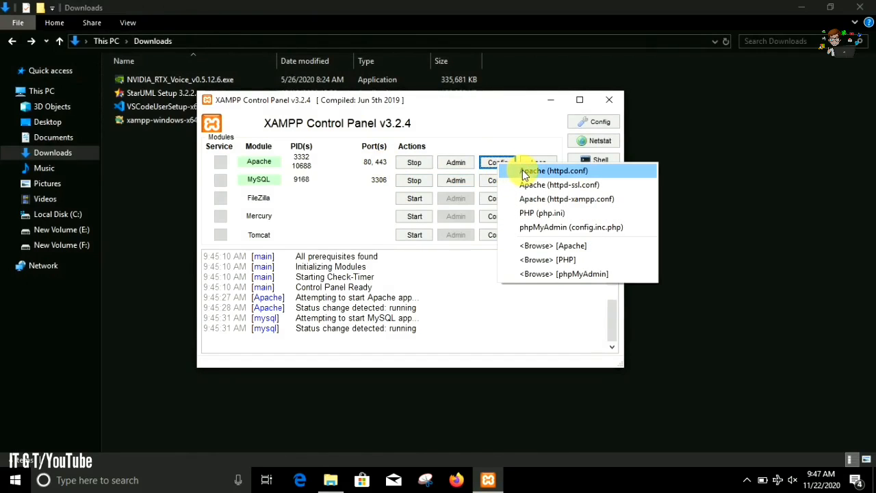
{"action": "left_click", "coordinate": [526, 172]}
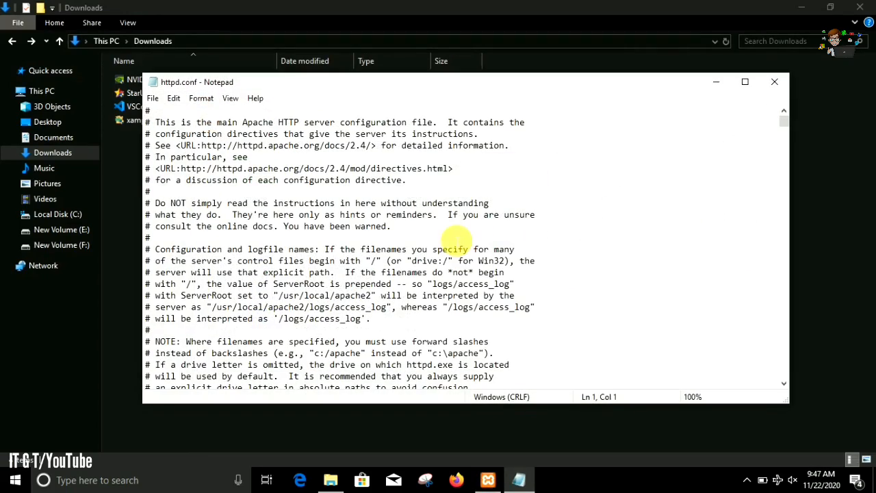
{"action": "scroll", "coordinate": [455, 239], "scroll_direction": "down", "scroll_amount": 20}
{"action": "scroll", "coordinate": [457, 240], "scroll_direction": "up", "scroll_amount": 6}
{"action": "scroll", "coordinate": [456, 239], "scroll_direction": "up", "scroll_amount": 5}
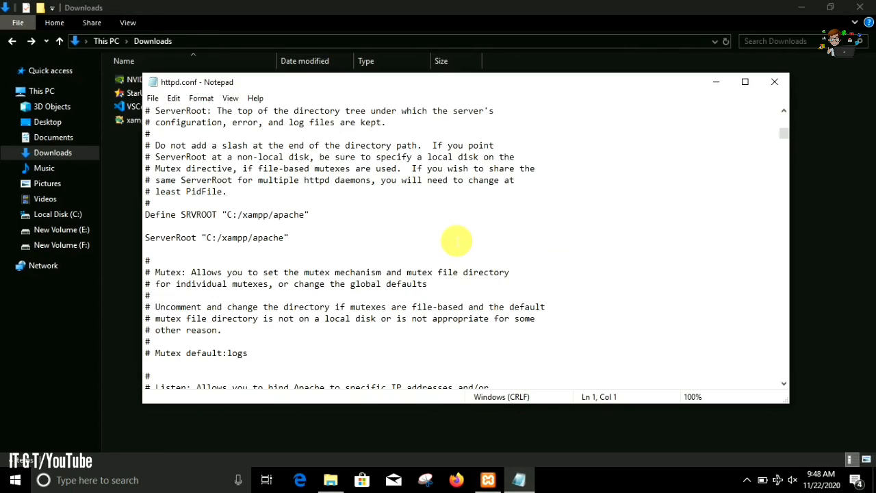
{"action": "scroll", "coordinate": [457, 239], "scroll_direction": "down", "scroll_amount": 7}
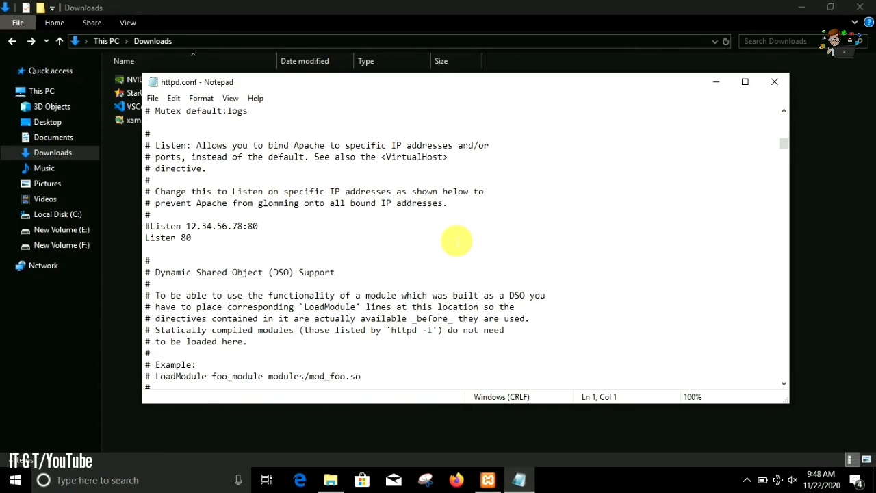
{"action": "left_click", "coordinate": [214, 238]}
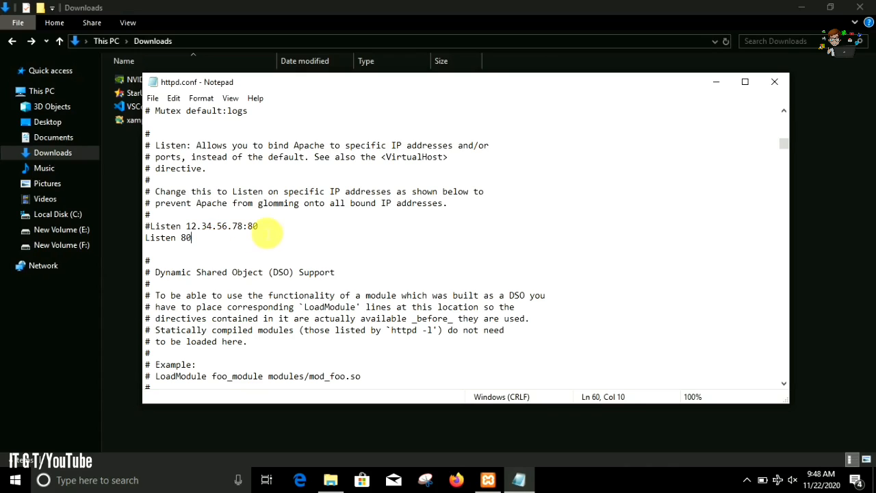
Stop the Apache and MySQL modules in the XAMPP Control Panel
{"action": "left_click", "coordinate": [488, 479]}
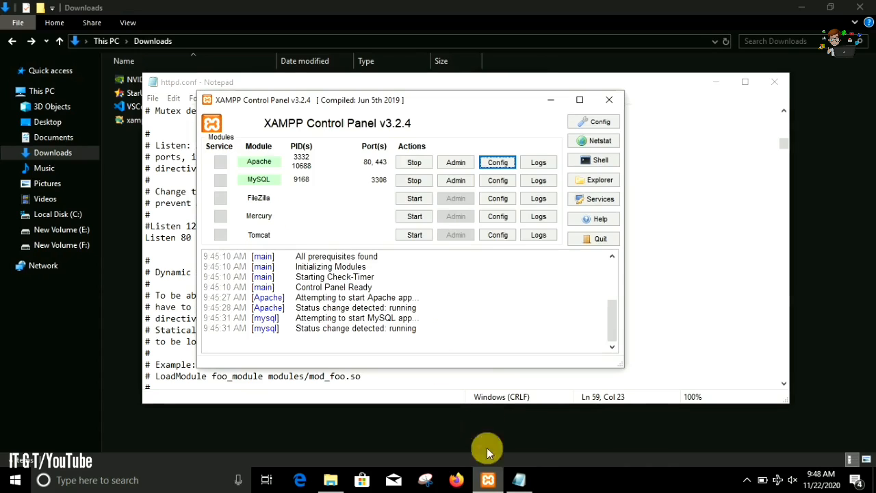
{"action": "left_click", "coordinate": [413, 162]}
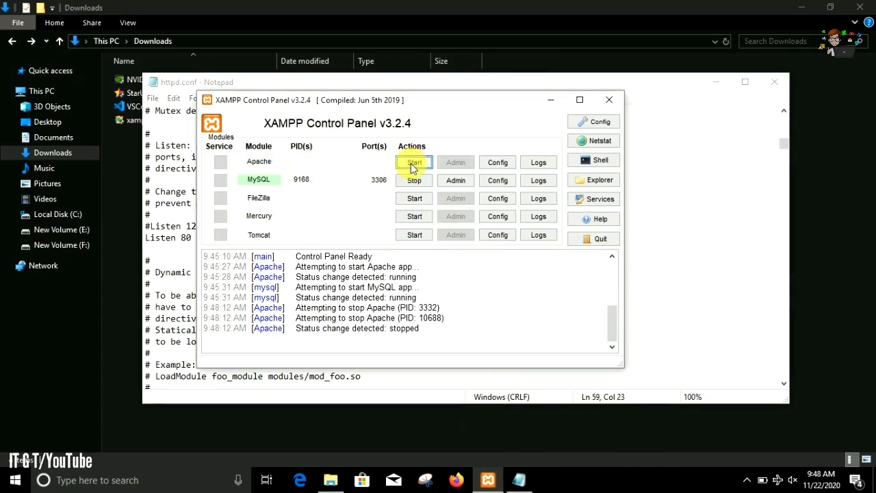
{"action": "left_click", "coordinate": [413, 180]}
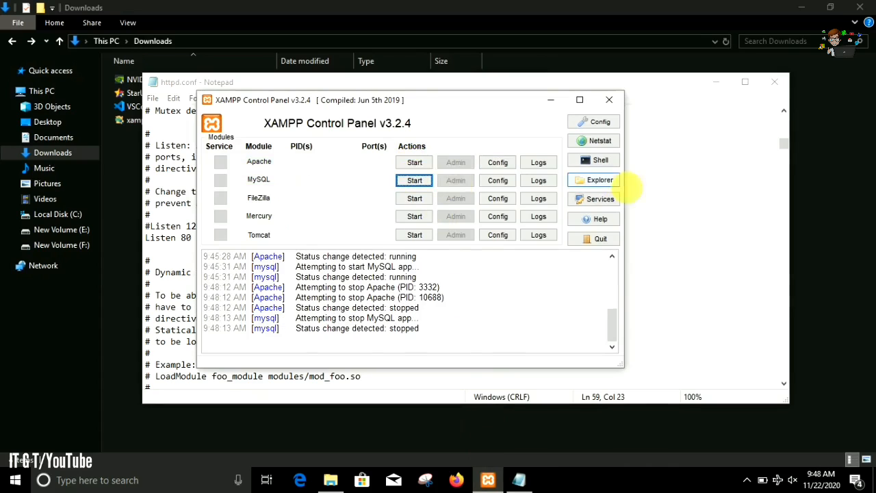
Change the port in both Listen lines of httpd.conf to 8080 and save the file
{"action": "left_click", "coordinate": [649, 198]}
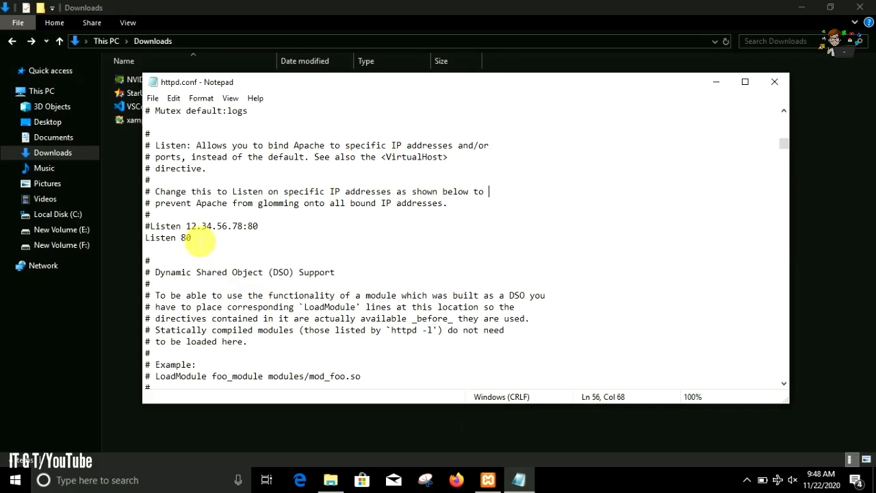
{"action": "type", "text": "8:"}
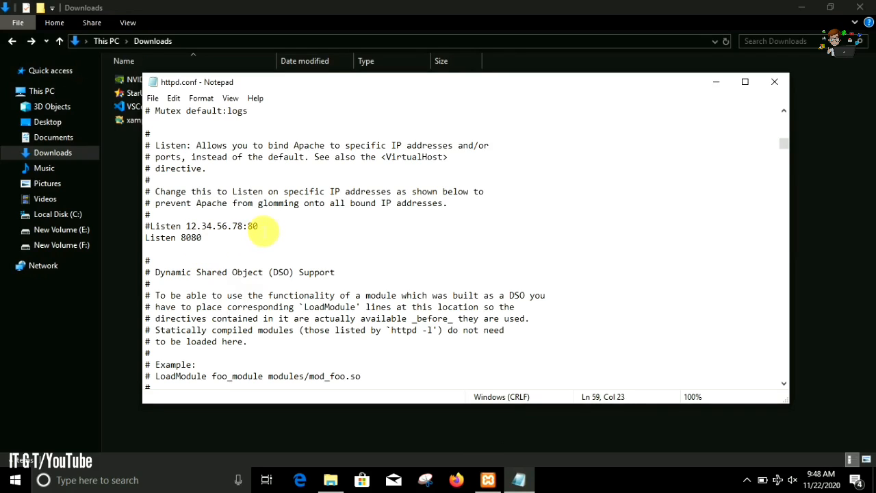
{"action": "type", "text": "80"}
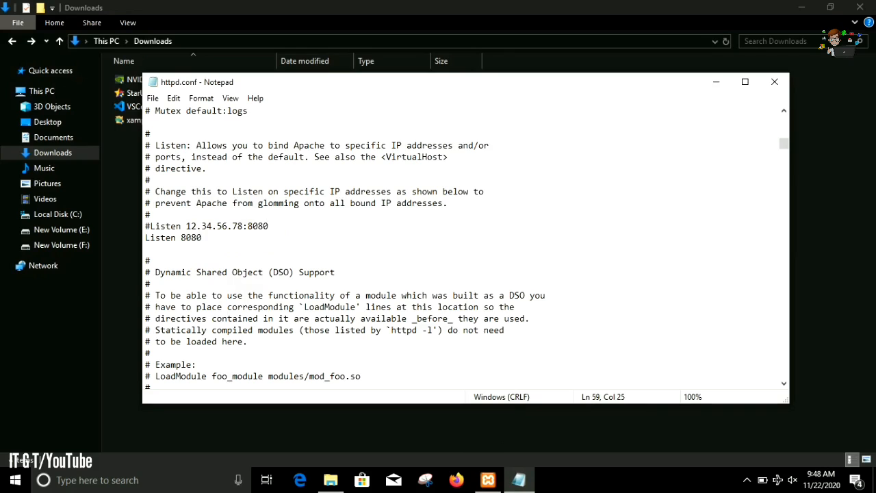
{"action": "left_click", "coordinate": [152, 99]}
{"action": "left_click", "coordinate": [177, 141]}
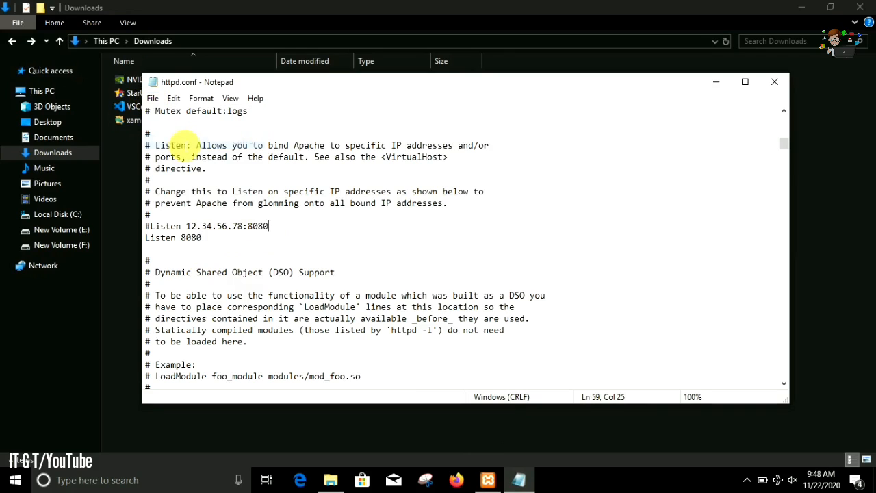
Start Apache in the XAMPP Control Panel to check its new port, and stop it again
{"action": "left_click", "coordinate": [488, 480]}
{"action": "left_click", "coordinate": [419, 163]}
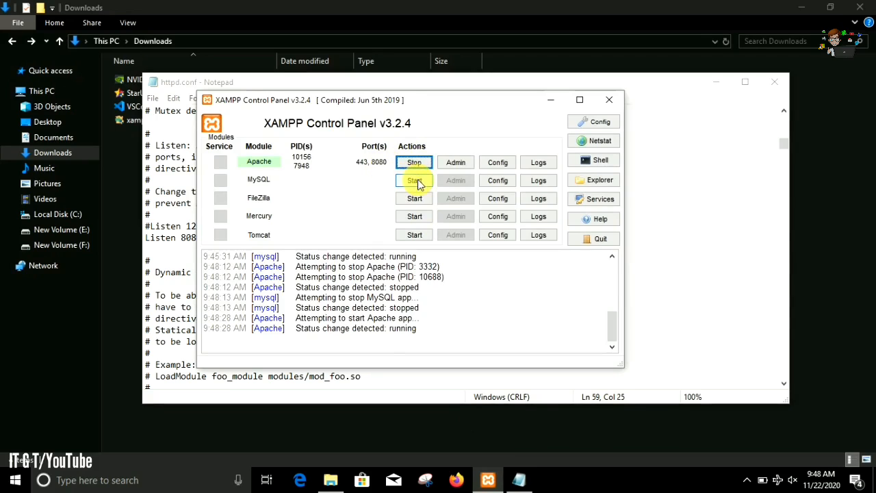
{"action": "left_click", "coordinate": [421, 166]}
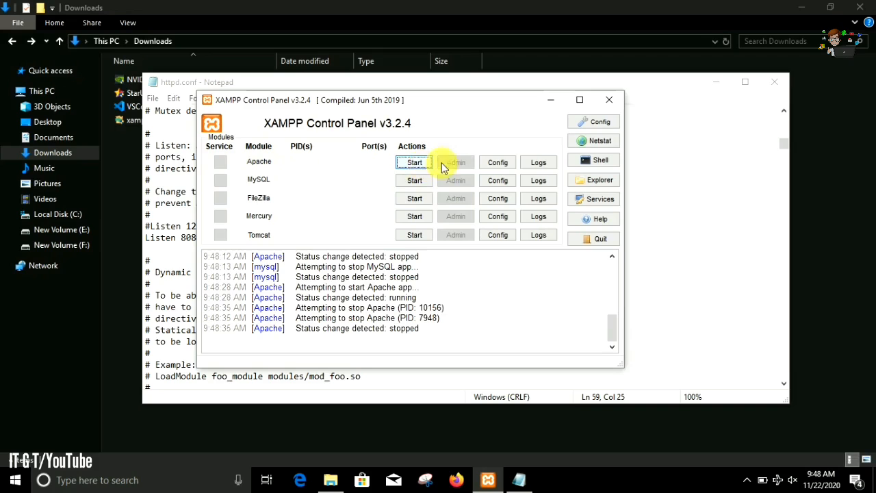
Set both Listen lines in httpd.conf back to port 80, and save and close the file
{"action": "left_click", "coordinate": [678, 170]}
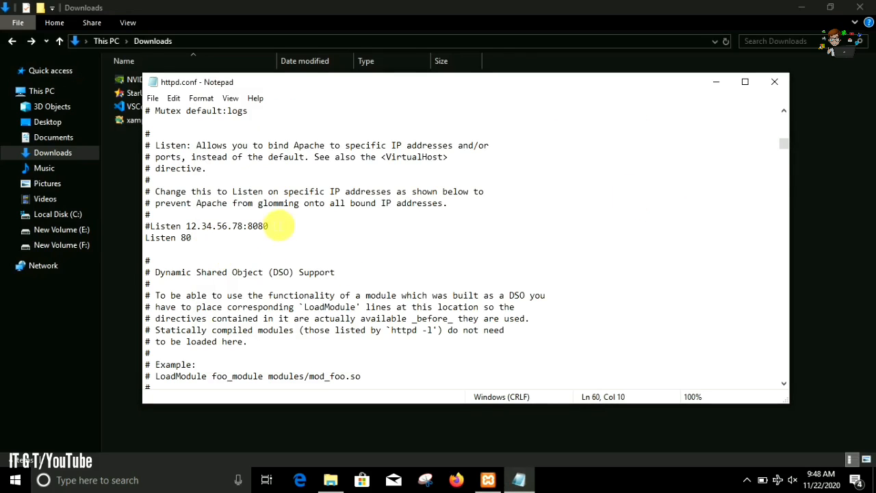
{"action": "left_click", "coordinate": [264, 227]}
{"action": "key", "text": "BackSpace"}
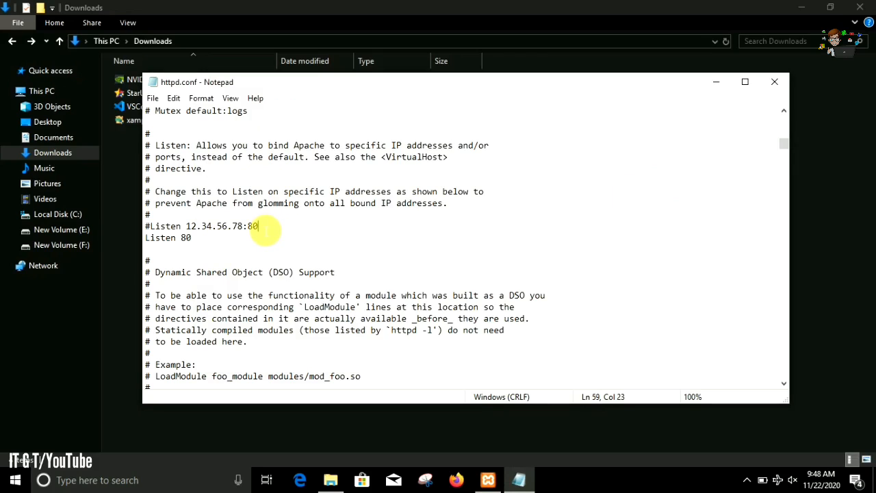
{"action": "left_click", "coordinate": [781, 81]}
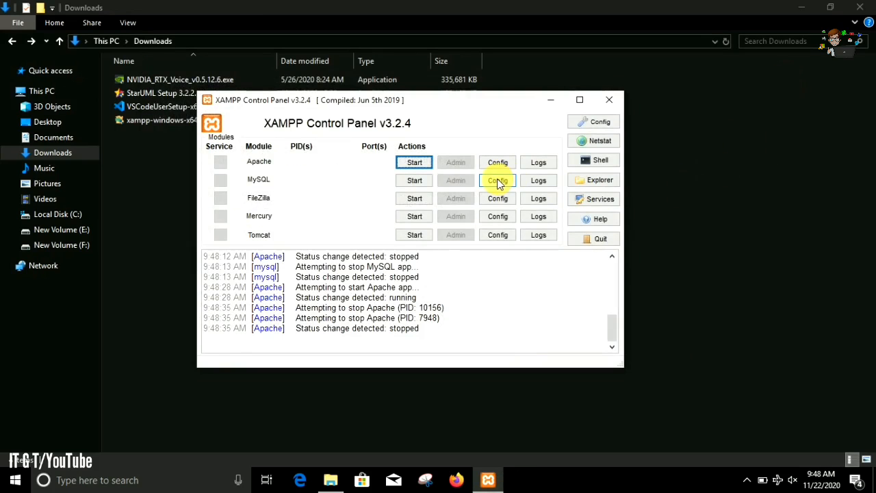
Start the Apache and MySQL modules and minimize the XAMPP Control Panel
{"action": "left_click", "coordinate": [424, 171]}
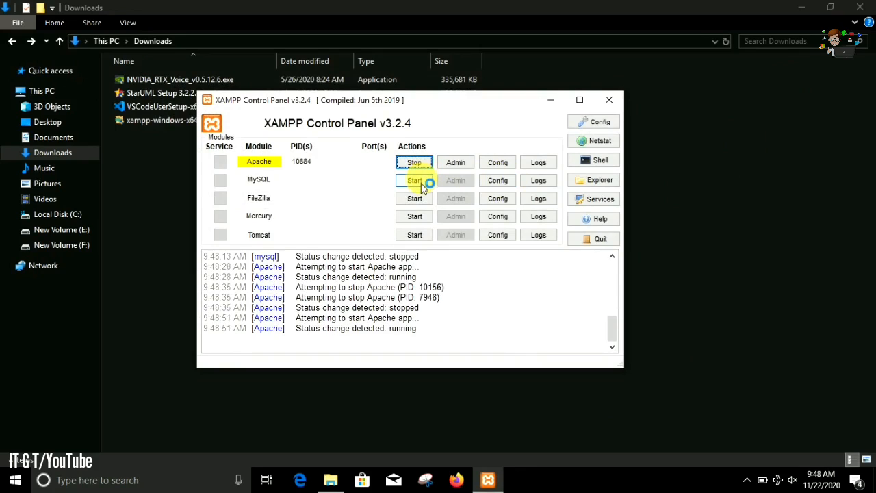
{"action": "left_click", "coordinate": [418, 180]}
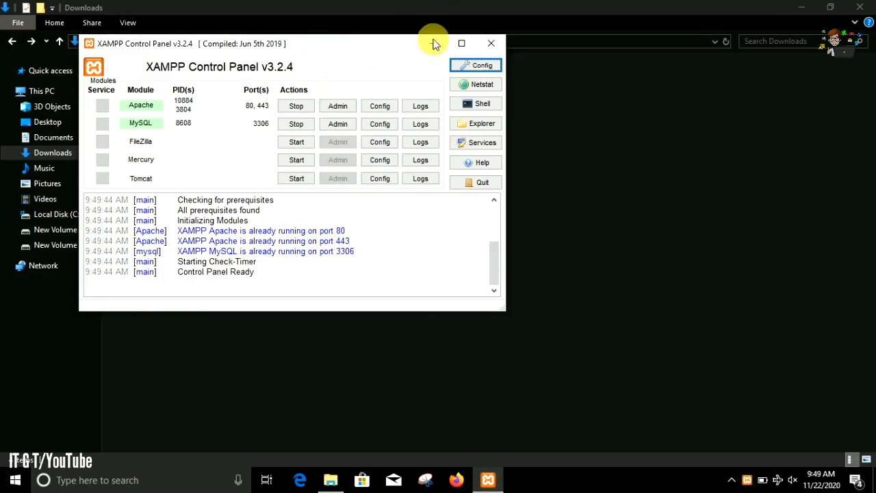
{"action": "left_click", "coordinate": [433, 44]}
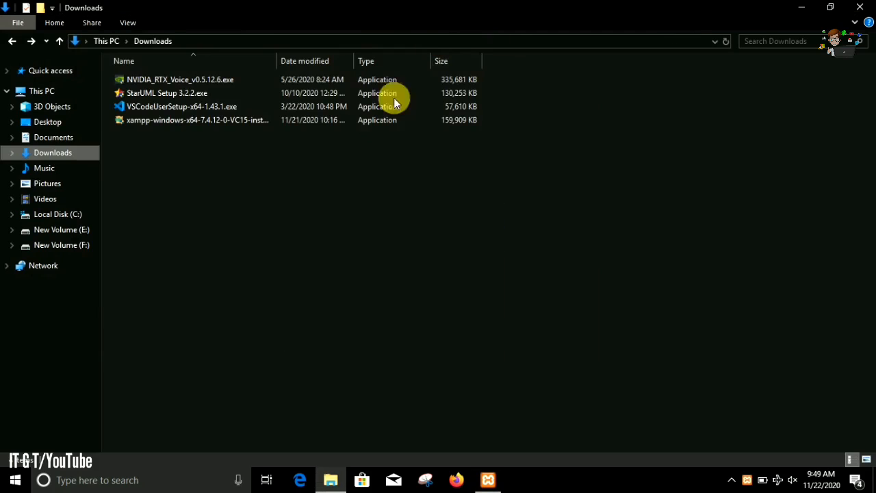
Browse from the desktop to the htdocs folder inside C:\xampp
{"action": "key", "text": "super+d"}
{"action": "double_click", "coordinate": [26, 17]}
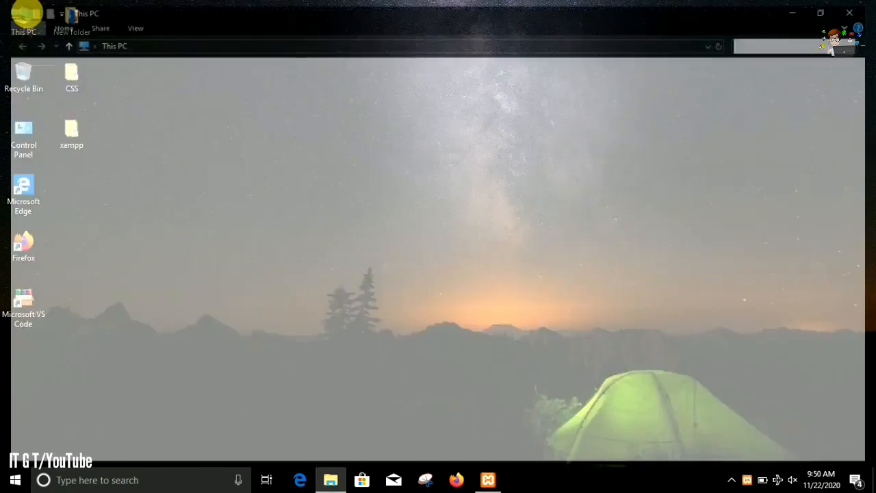
{"action": "left_click", "coordinate": [226, 175]}
{"action": "double_click", "coordinate": [226, 175]}
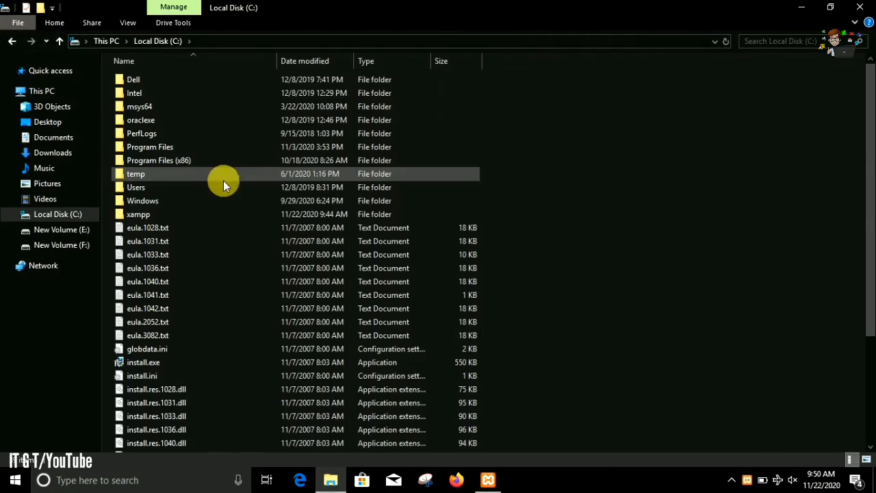
{"action": "double_click", "coordinate": [208, 214]}
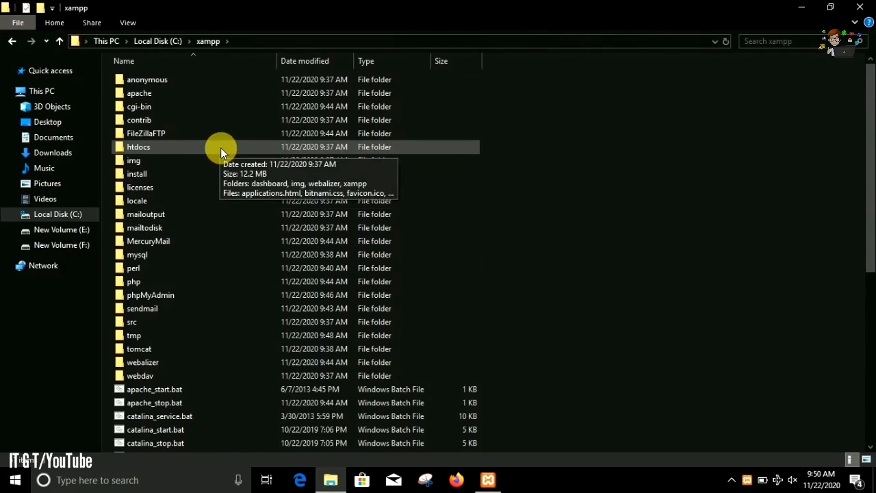
{"action": "left_click", "coordinate": [220, 148]}
{"action": "double_click", "coordinate": [221, 148]}
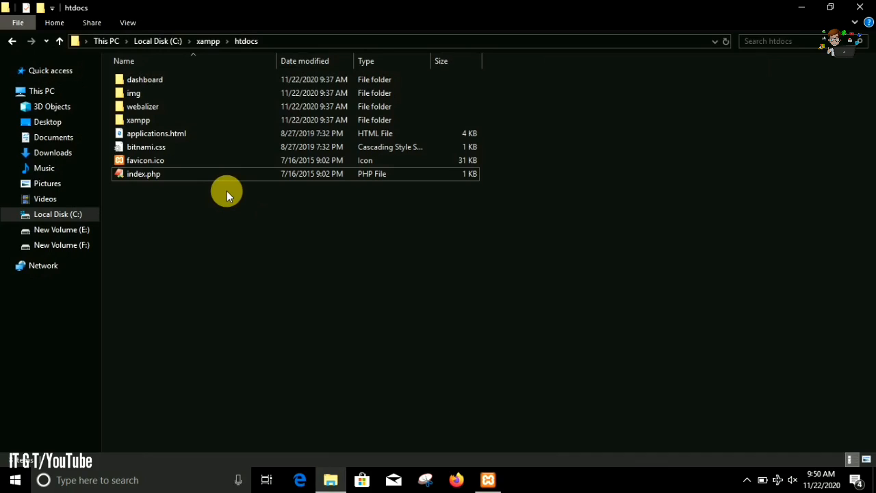
Create a folder named "IT G T" in htdocs and open it
{"action": "key", "text": "ctrl+shift+n"}
{"action": "type", "text": "IT G T"}
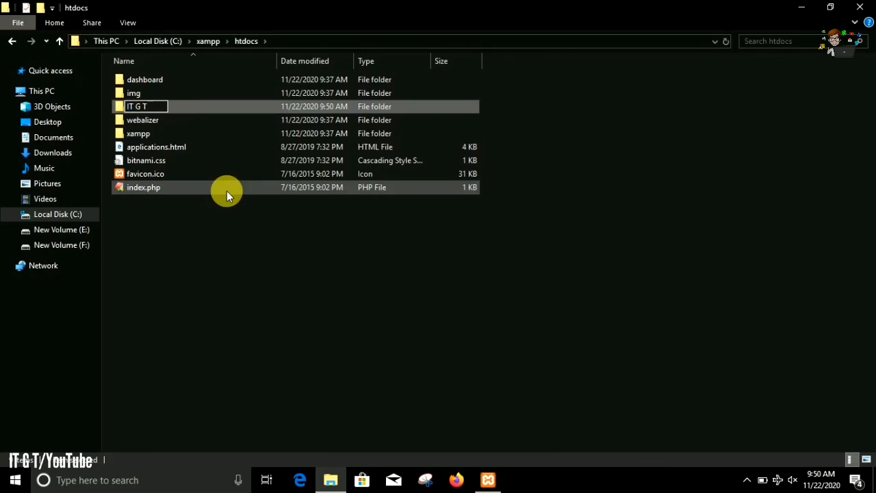
{"action": "key", "text": "Return"}
{"action": "double_click", "coordinate": [231, 108]}
Create a new text document named test.php in the IT G T folder and open it for editing
{"action": "right_click", "coordinate": [226, 131]}
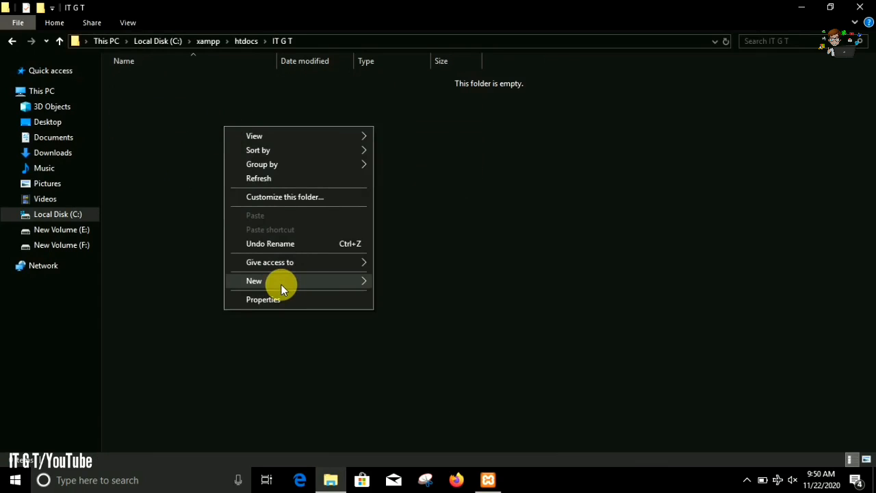
{"action": "mouse_move", "coordinate": [287, 283]}
{"action": "left_click", "coordinate": [421, 412]}
{"action": "type", "text": "test.php"}
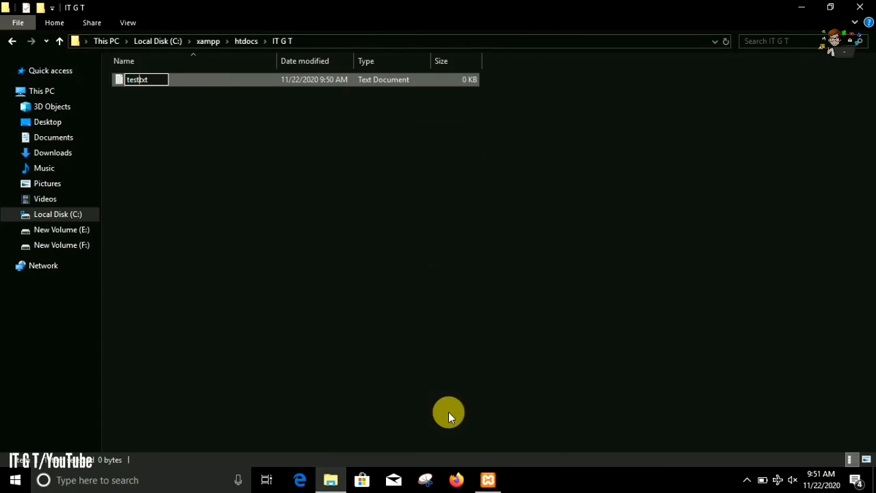
{"action": "key", "text": "Return"}
{"action": "key", "text": "Return"}
Write a PHP block with echo "Hello world"; in test.php, save the file and close the editor
{"action": "type", "text": "<?"}
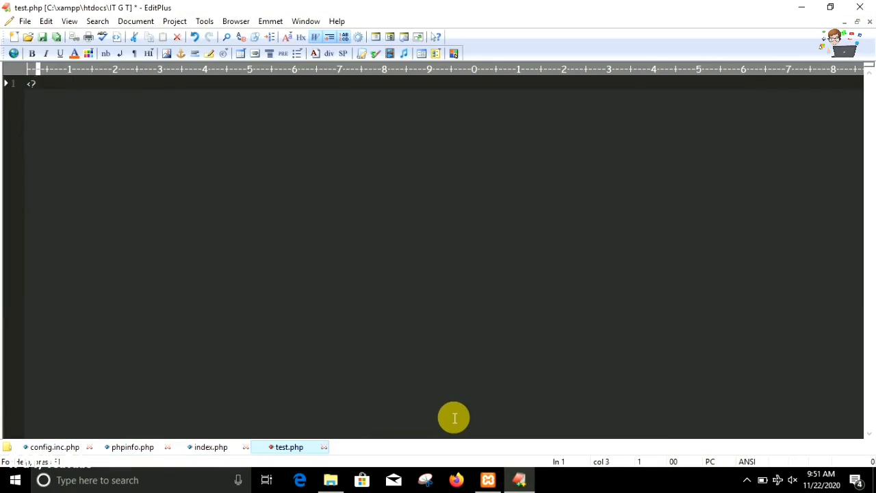
{"action": "key", "text": "space"}
{"action": "key", "text": "Return"}
{"action": "key", "text": "Tab"}
{"action": "type", "text": "echo"}
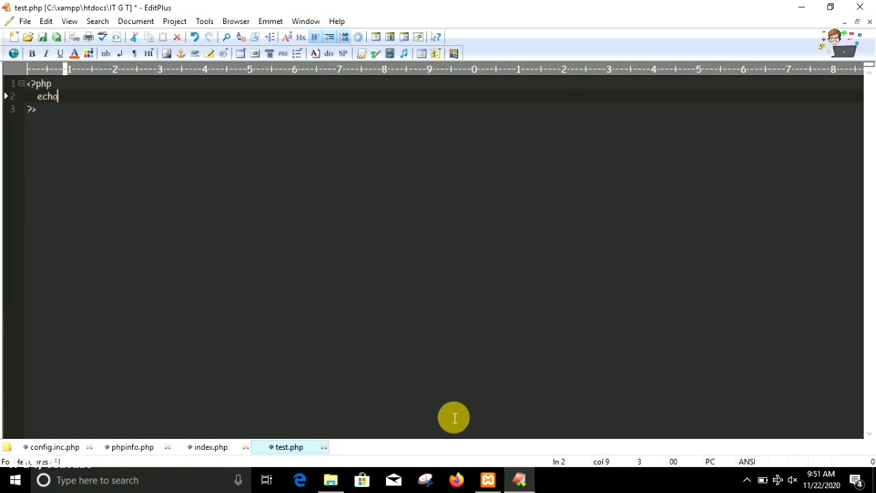
{"action": "type", "text": " \"Hello world\";"}
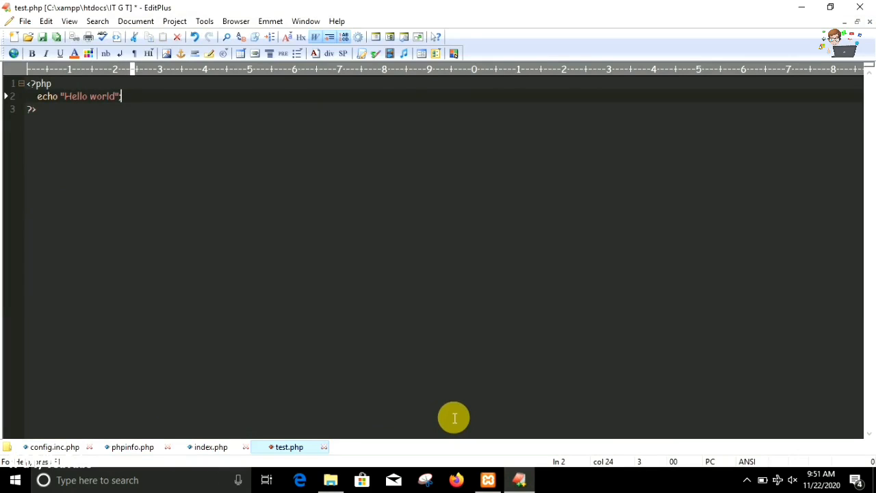
{"action": "key", "text": "ctrl+s"}
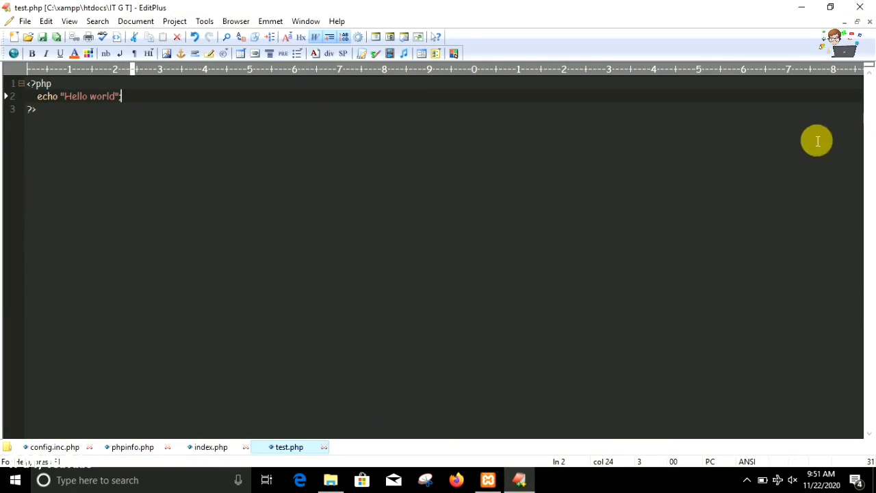
{"action": "left_click", "coordinate": [859, 7]}
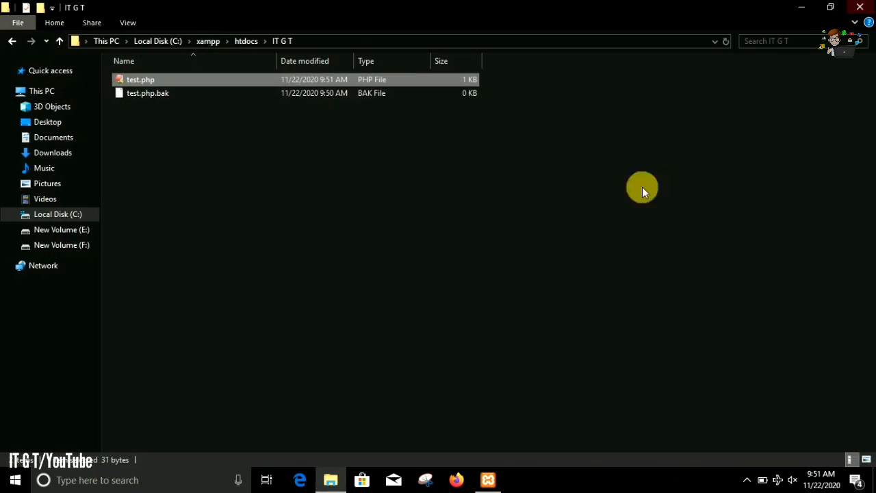
Bring up the XAMPP Control Panel to check the modules, then switch to Microsoft Edge and load localhost
{"action": "left_click", "coordinate": [487, 479]}
{"action": "left_click", "coordinate": [487, 472]}
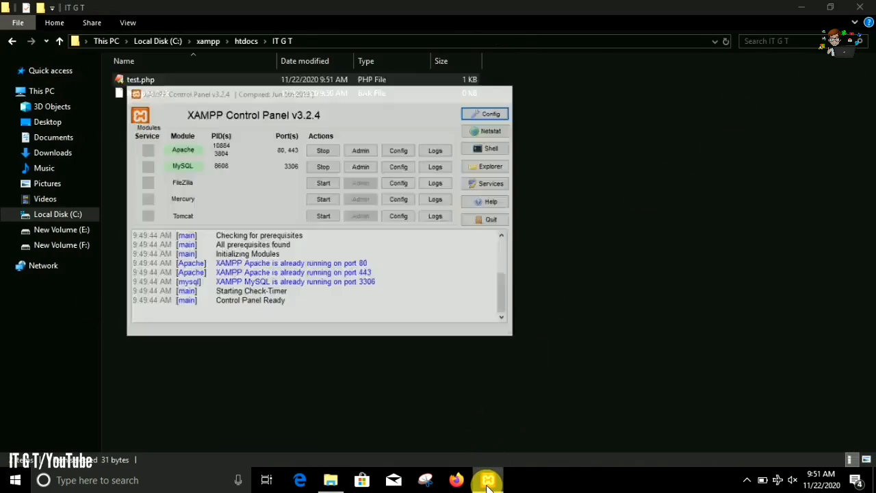
{"action": "left_click", "coordinate": [302, 479]}
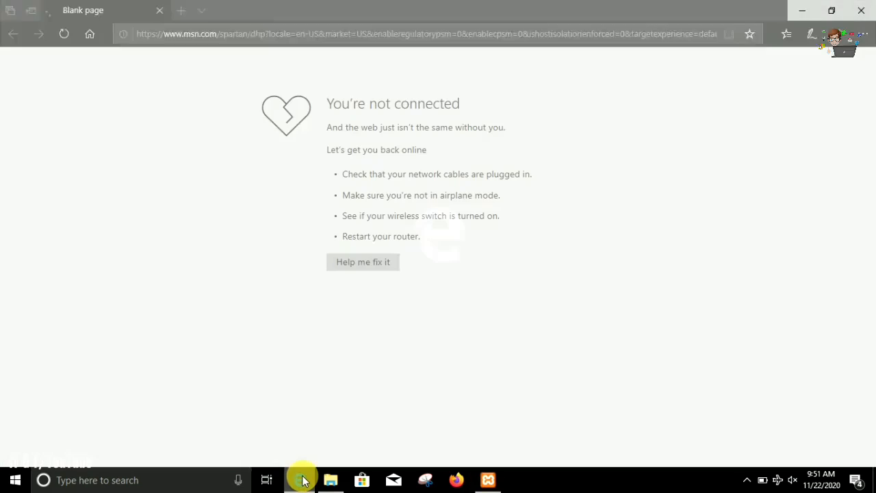
{"action": "left_click", "coordinate": [296, 43]}
{"action": "key", "text": "BackSpace"}
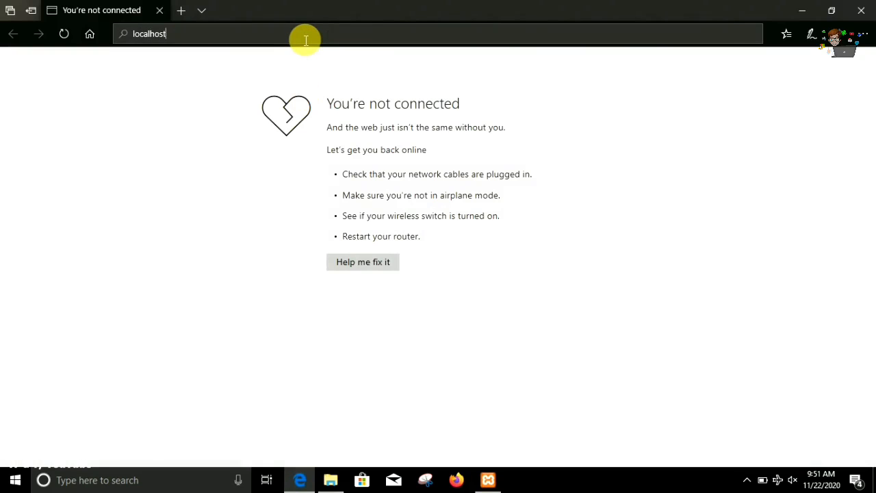
{"action": "key", "text": "Return"}
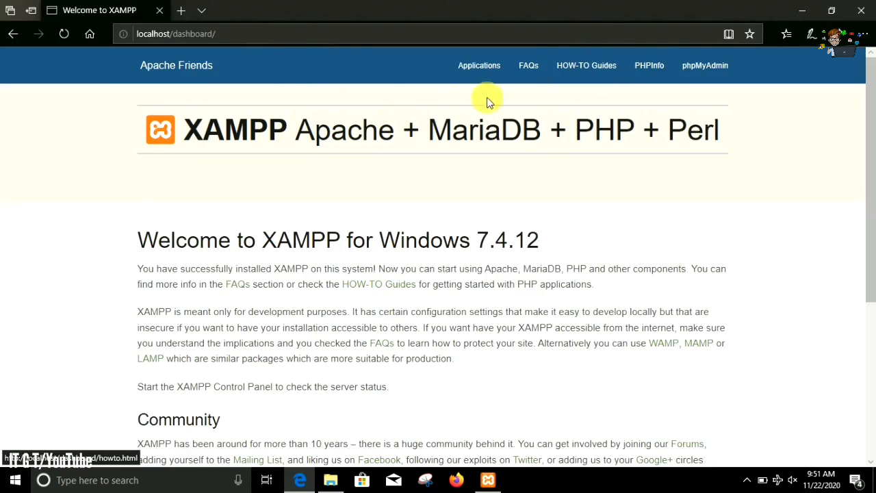
Go to localhost/IT G T/ in place of the dashboard address and open test.php from the directory index, enlarging the page
{"action": "left_click", "coordinate": [255, 38]}
{"action": "left_click", "coordinate": [256, 39]}
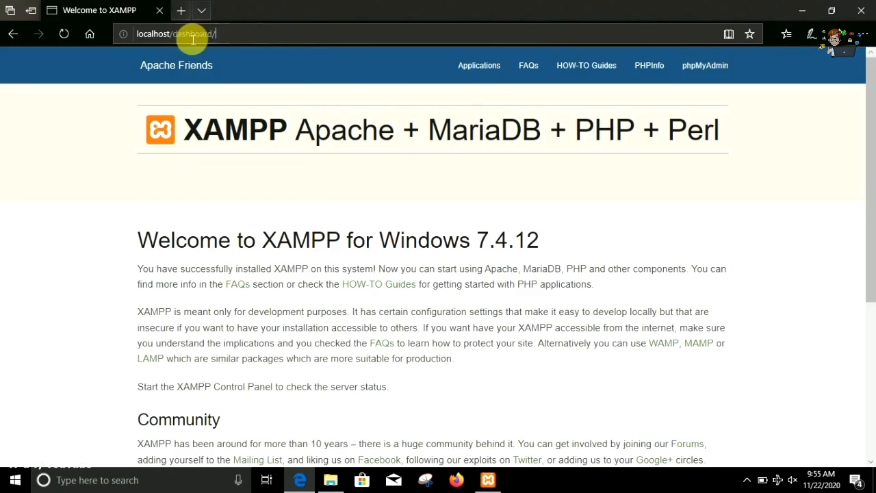
{"action": "left_click_drag", "start_coordinate": [193, 39], "coordinate": [178, 40]}
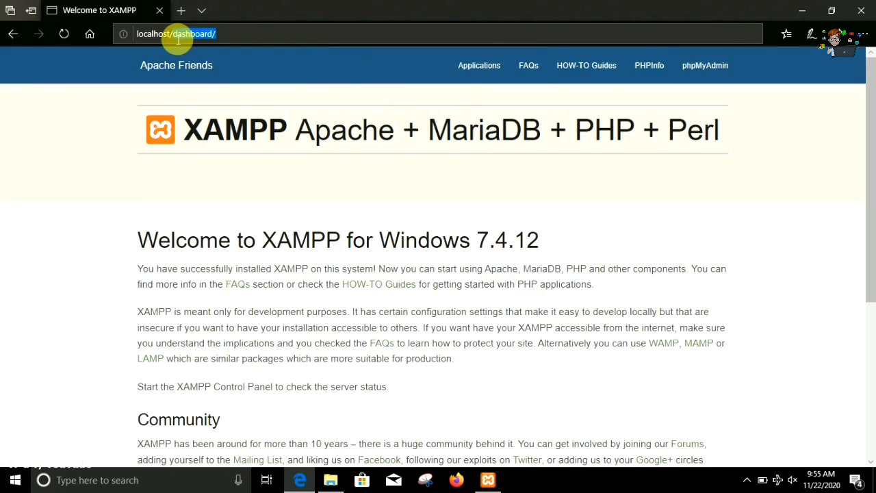
{"action": "type", "text": "IT G T"}
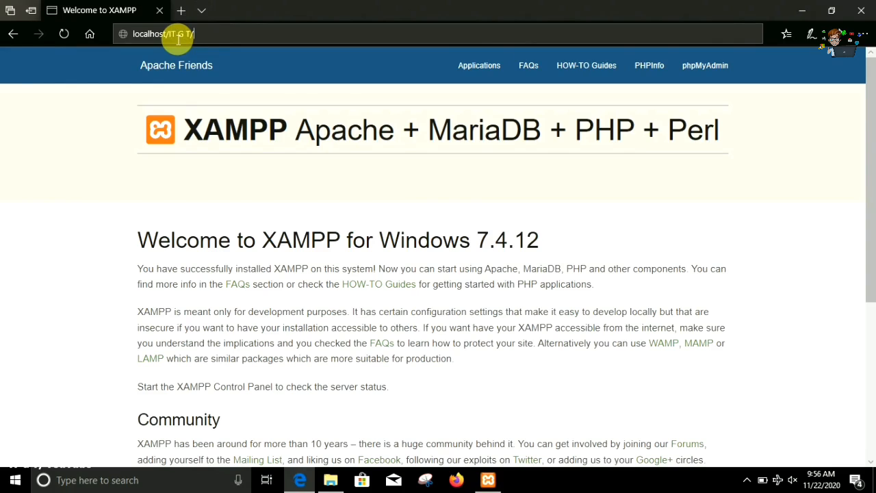
{"action": "key", "text": "Return"}
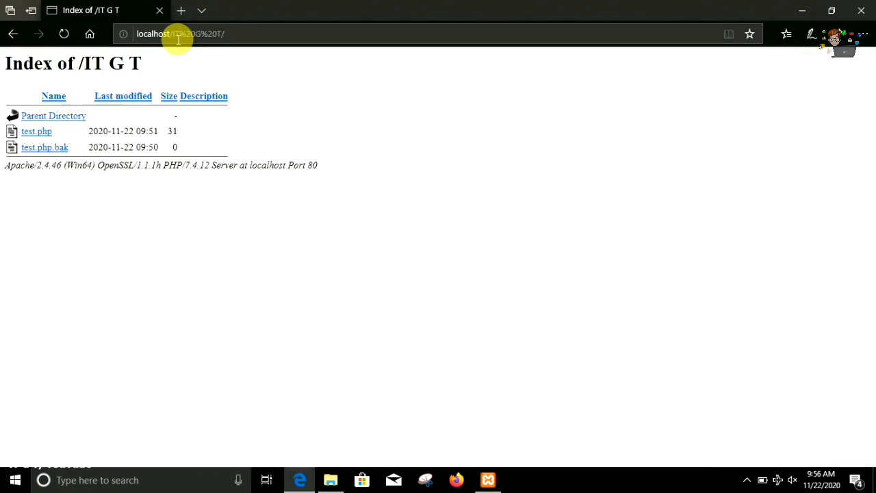
{"action": "left_click", "coordinate": [49, 137]}
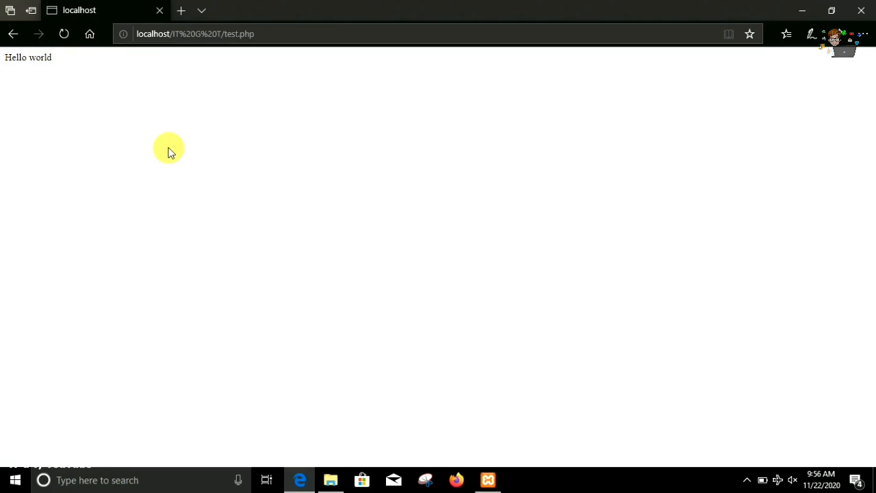
{"action": "scroll", "coordinate": [170, 152], "scroll_direction": "up", "scroll_amount": 5}
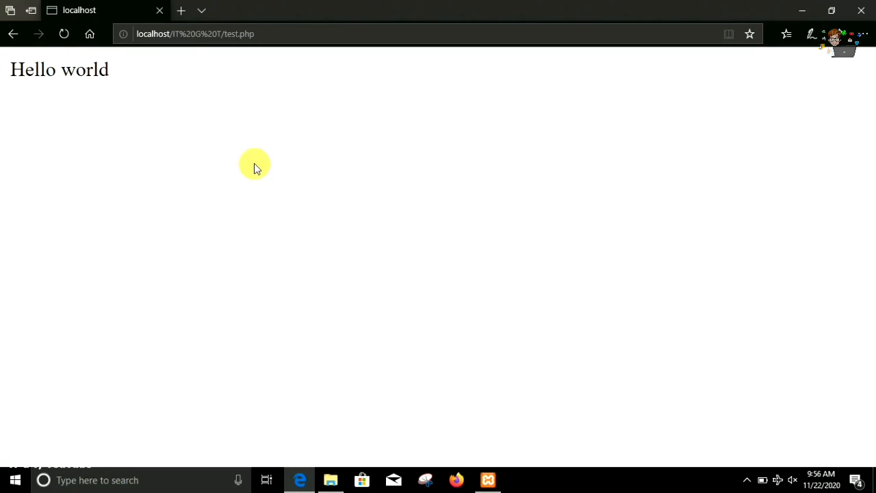
Stop Apache and MySQL in the XAMPP Control Panel and reload the test.php page in Edge
{"action": "left_click", "coordinate": [488, 479]}
{"action": "left_click", "coordinate": [297, 106]}
{"action": "left_click", "coordinate": [296, 124]}
{"action": "left_click", "coordinate": [64, 31]}
{"action": "left_click", "coordinate": [64, 31]}
{"action": "scroll", "coordinate": [268, 198], "scroll_direction": "down", "scroll_amount": 5}
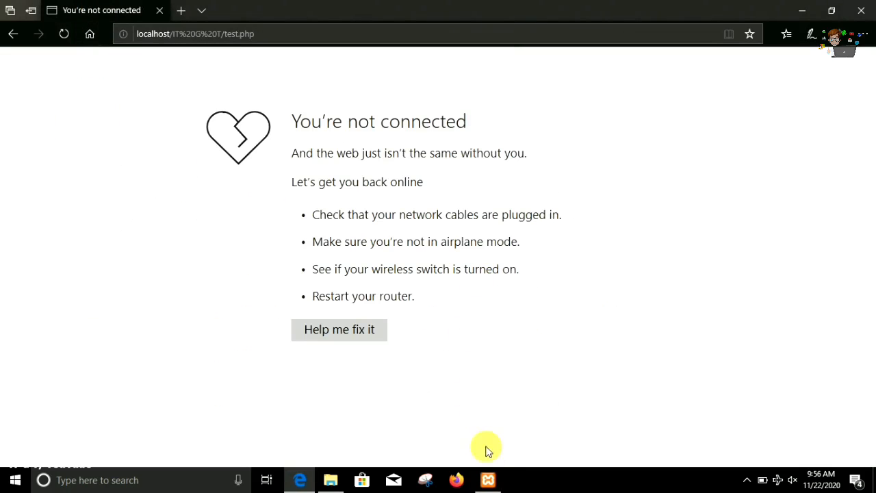
Start Apache and MySQL again in the XAMPP Control Panel, reload test.php in Edge and close the browser
{"action": "left_click", "coordinate": [490, 480]}
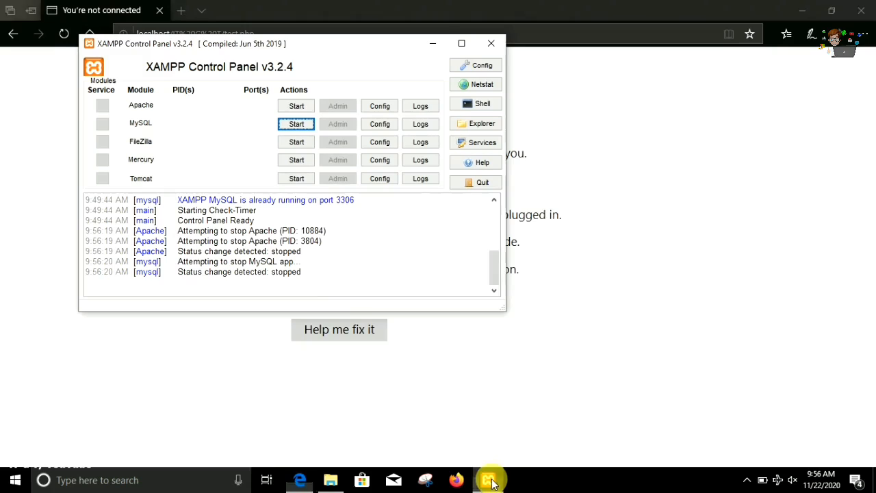
{"action": "left_click", "coordinate": [302, 108]}
{"action": "left_click", "coordinate": [305, 125]}
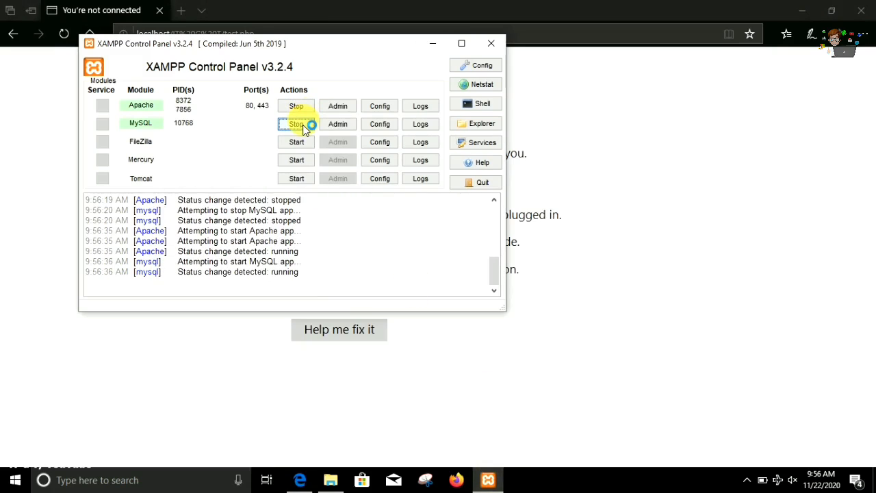
{"action": "left_click", "coordinate": [582, 141]}
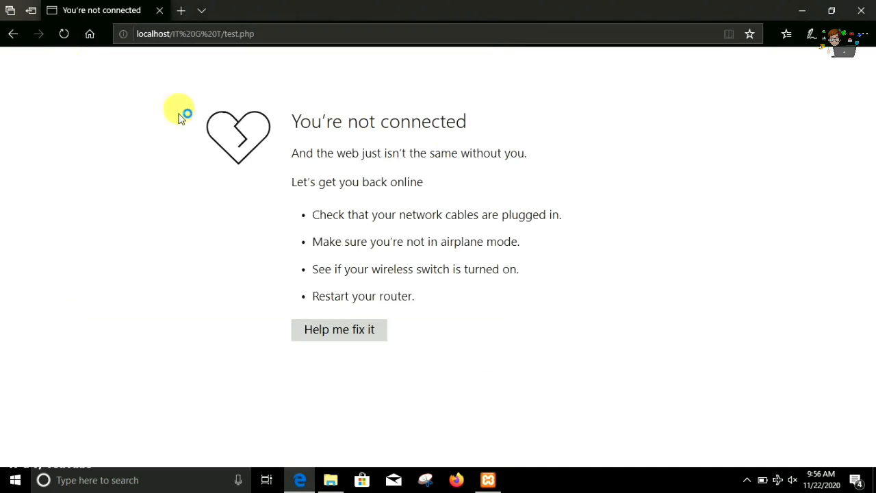
{"action": "left_click", "coordinate": [63, 35]}
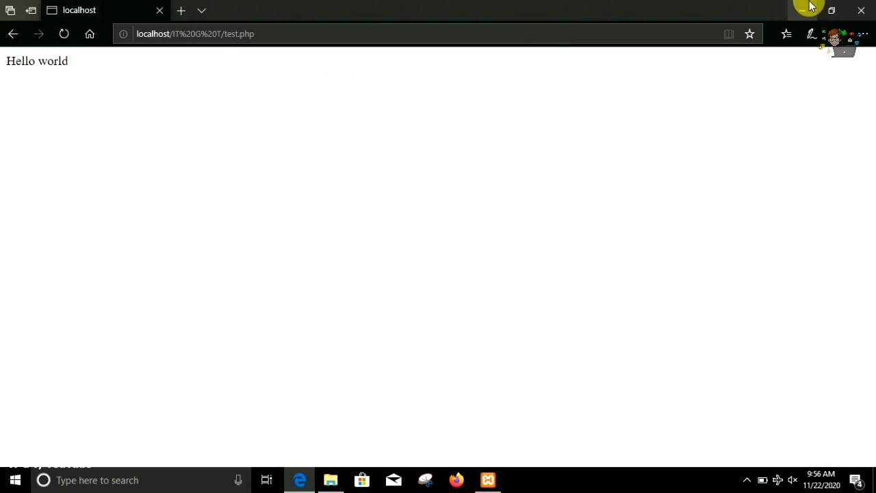
{"action": "left_click", "coordinate": [861, 10]}
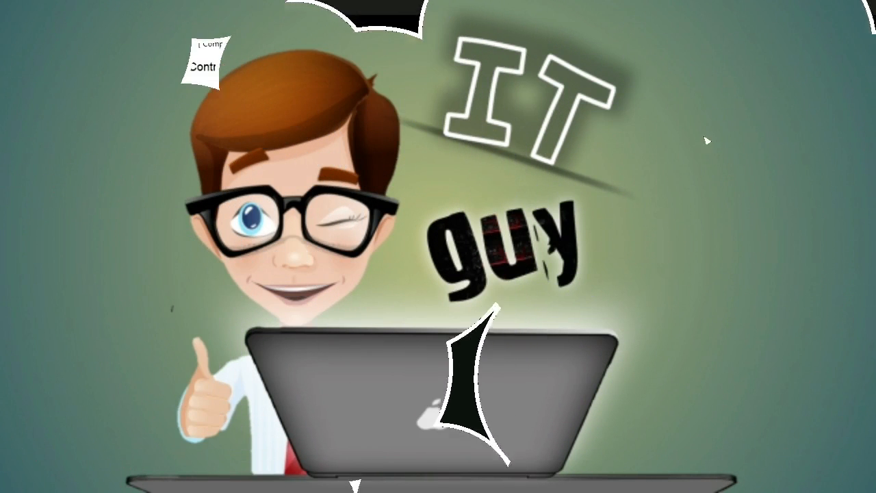